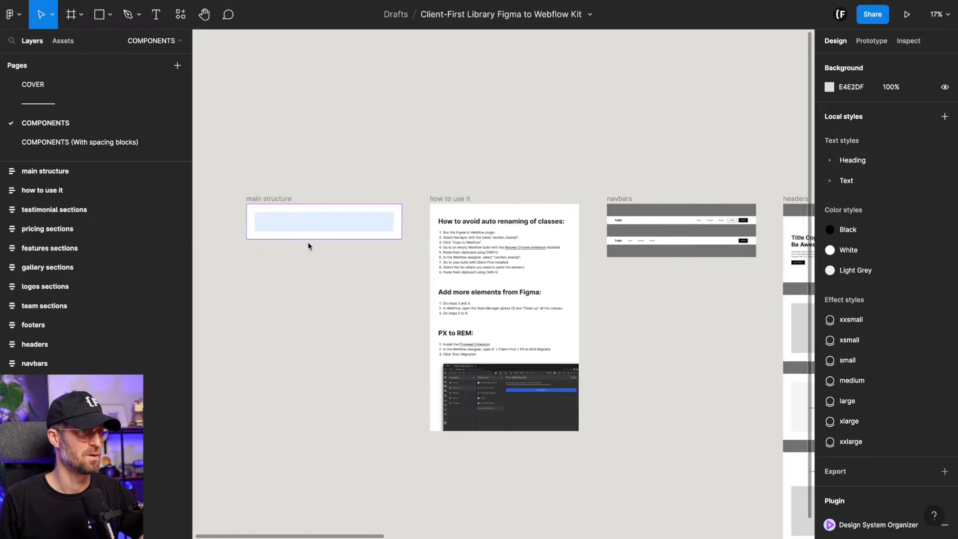
# Expand the nested layers of the main structure frame down to padding-section-medium and select the outer main structure frame
pyautogui.scroll(2, 403, 246)
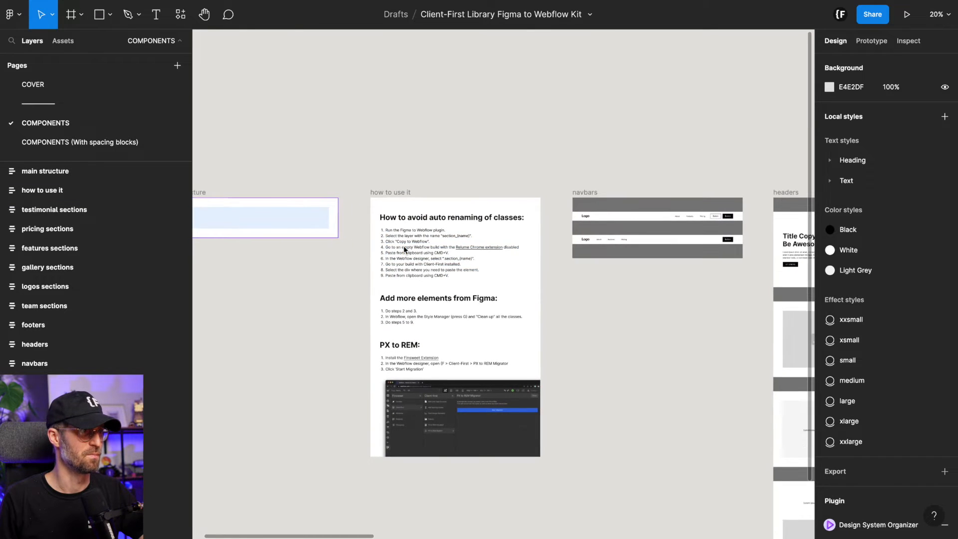
pyautogui.hscroll(-4, 399, 243)
pyautogui.scroll(6, 315, 212)
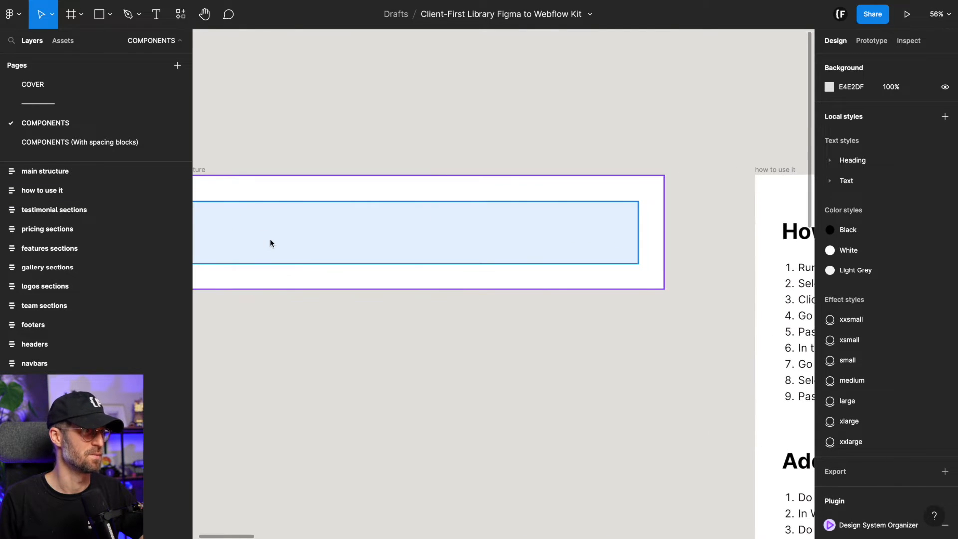
pyautogui.click(287, 239)
pyautogui.click(11, 191)
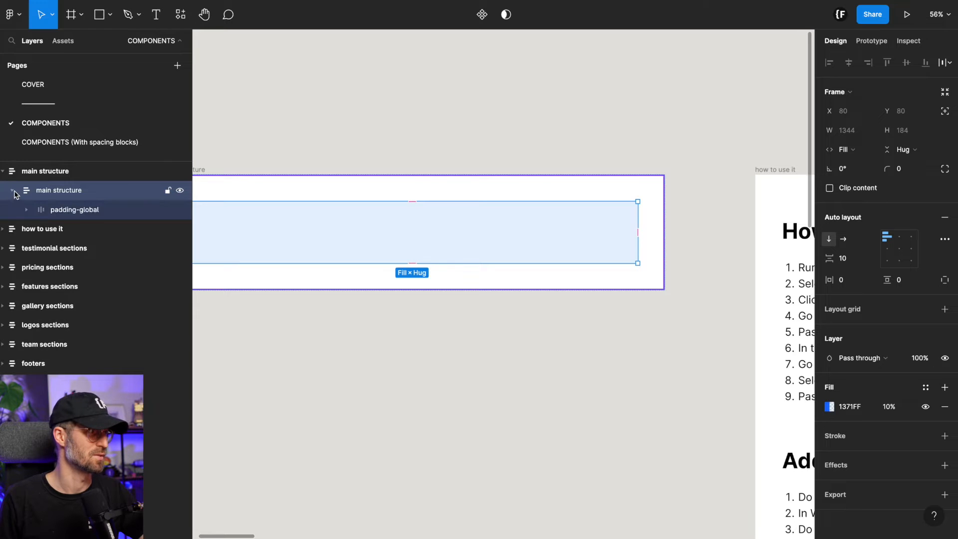
pyautogui.click(27, 210)
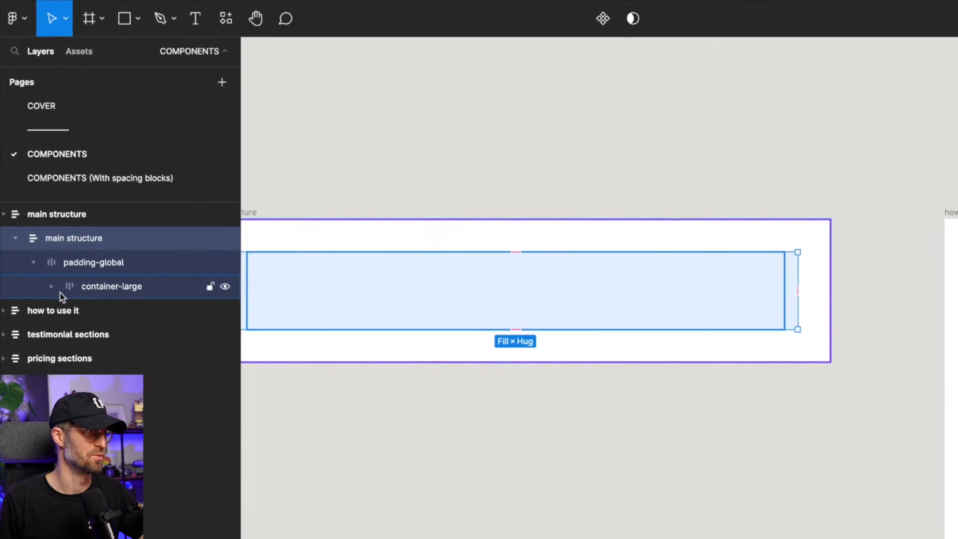
pyautogui.click(51, 287)
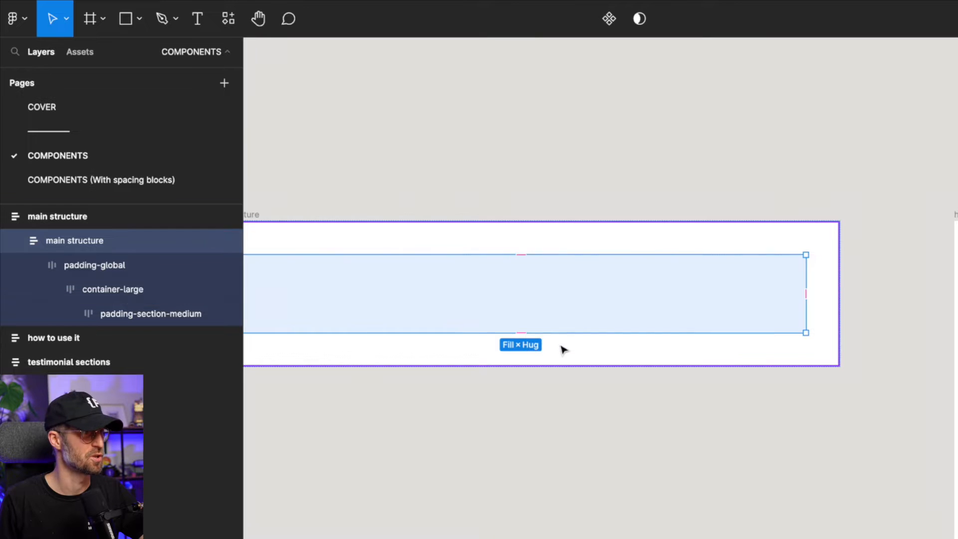
pyautogui.hscroll(-5, 562, 347)
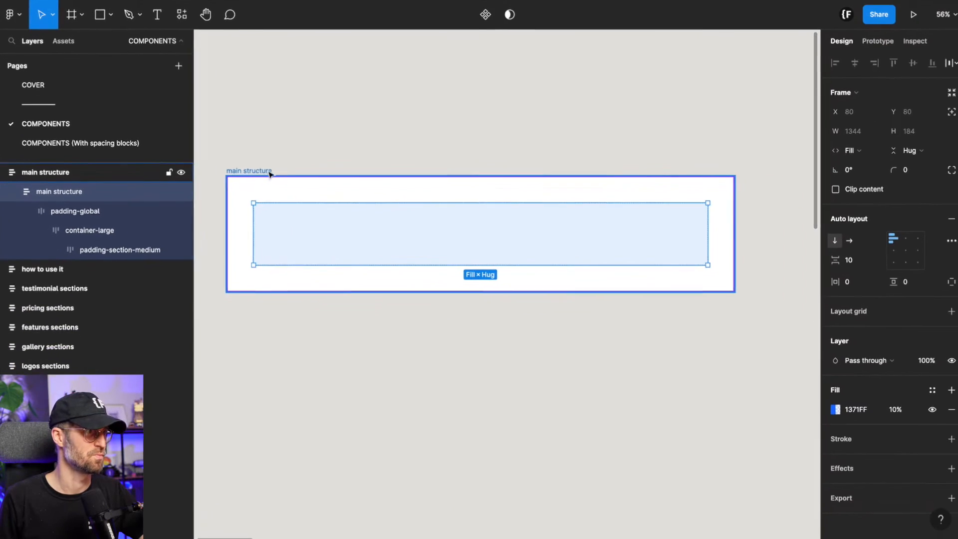
pyautogui.click(322, 217)
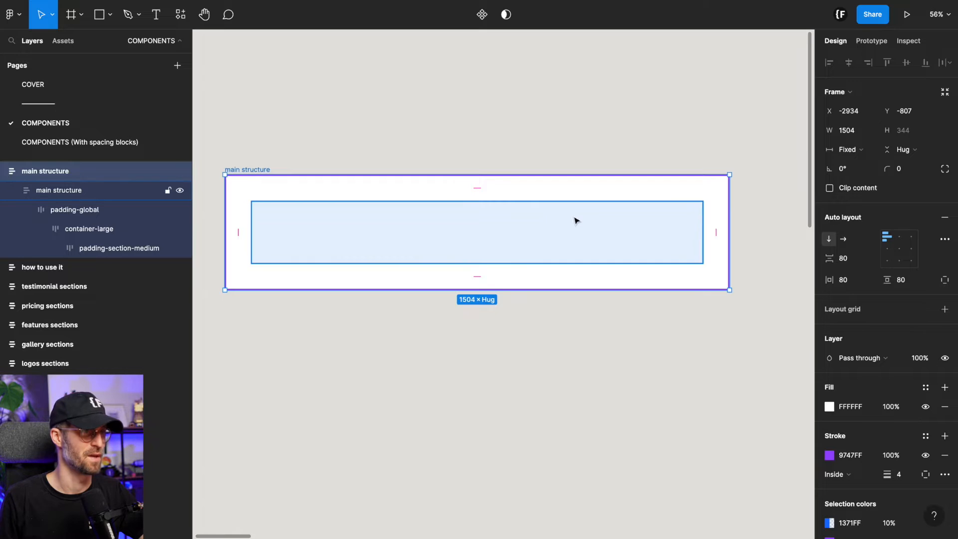
# Read the how to use it frame: avoiding class renaming, adding more elements from Figma, and converting PX to REM
pyautogui.hscroll(2, 573, 220)
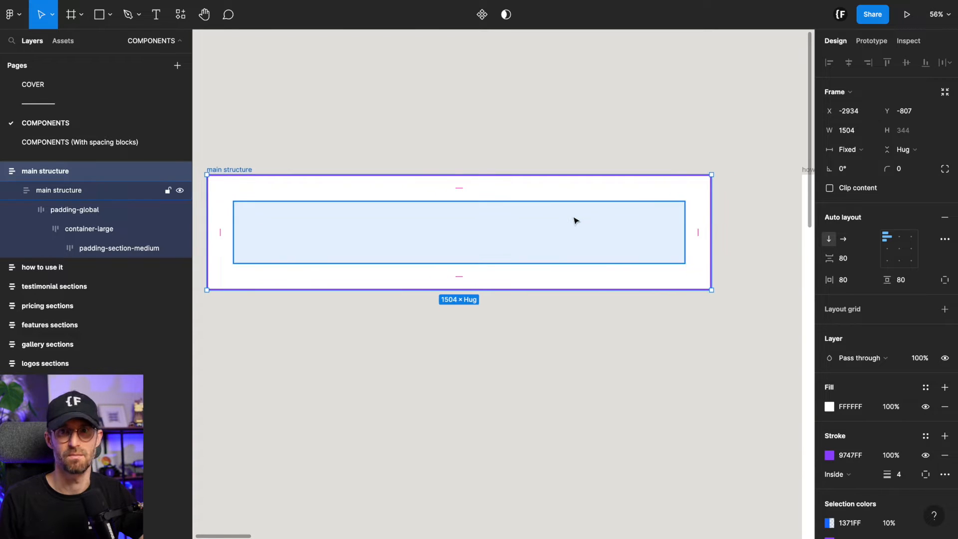
pyautogui.hscroll(10, 576, 219)
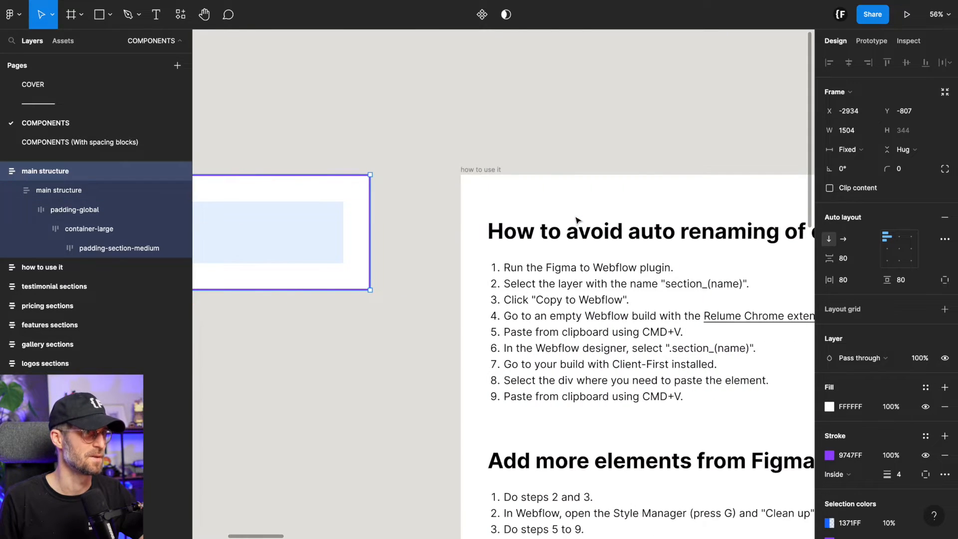
pyautogui.scroll(-3, 575, 220)
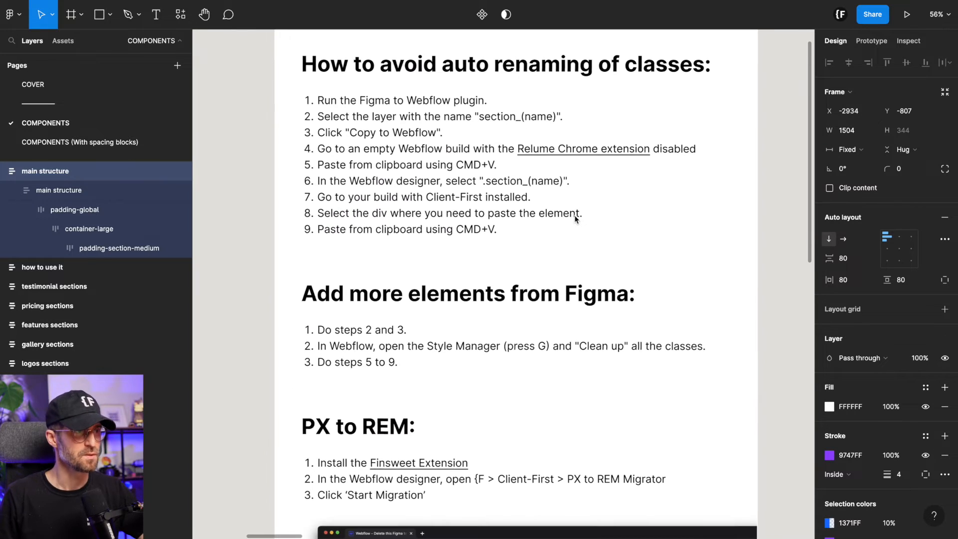
pyautogui.scroll(1, 575, 218)
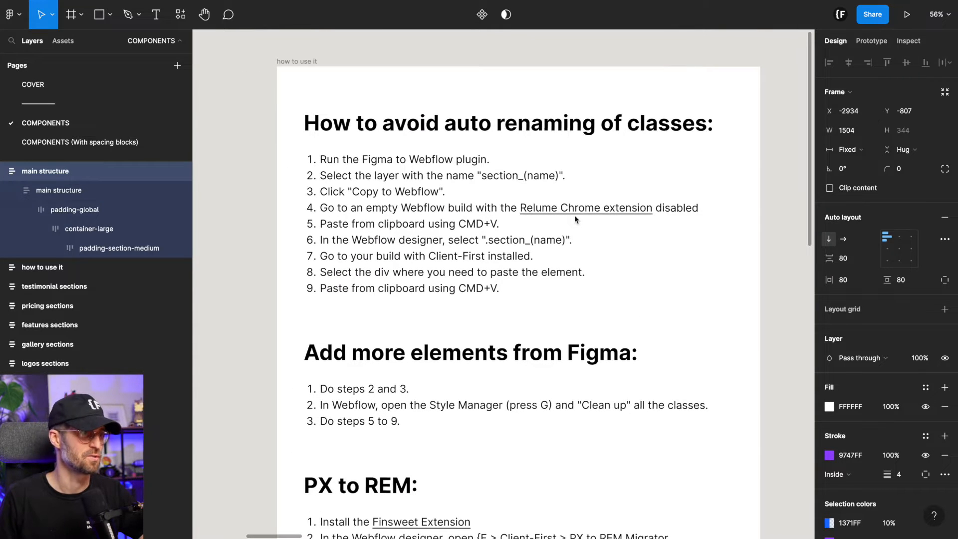
pyautogui.scroll(-3, 575, 219)
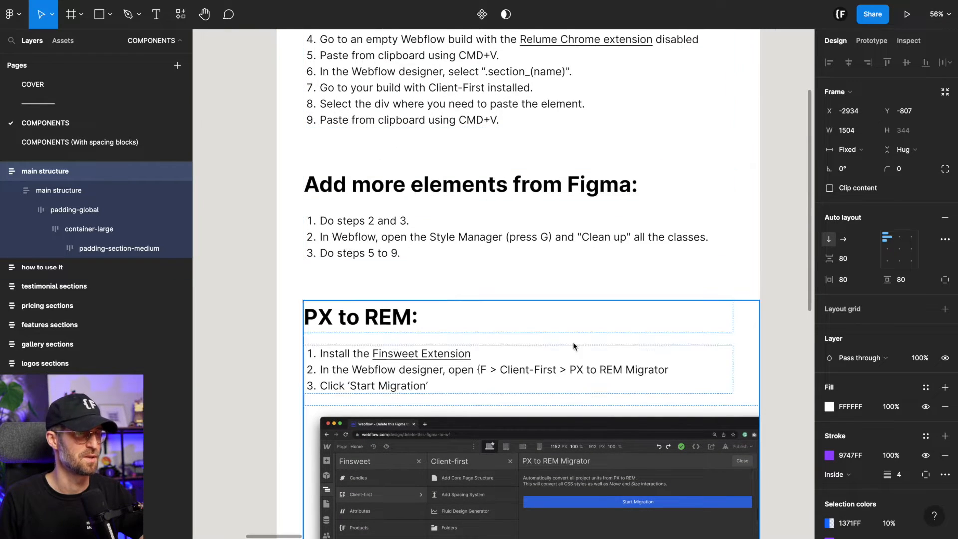
pyautogui.scroll(-1, 579, 348)
pyautogui.scroll(-1, 579, 348)
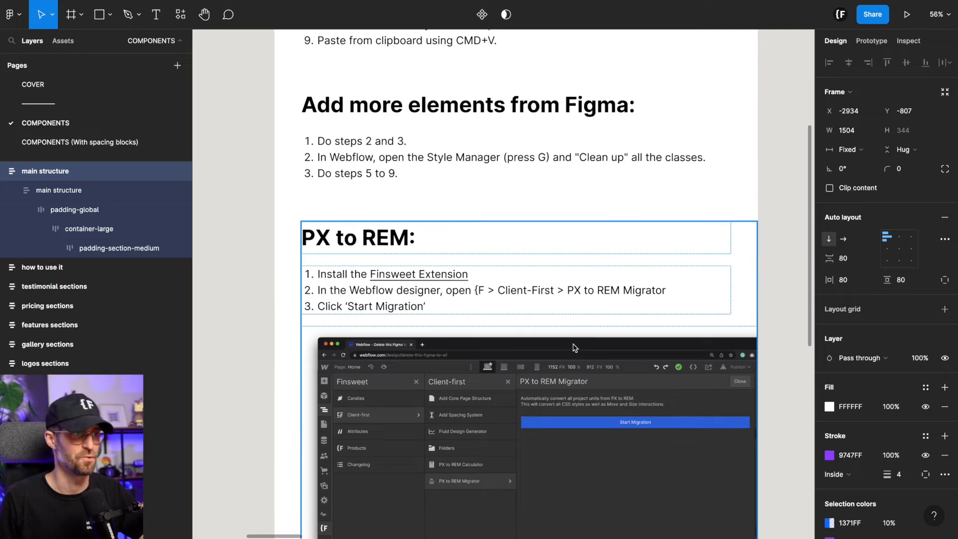
pyautogui.scroll(-1, 573, 347)
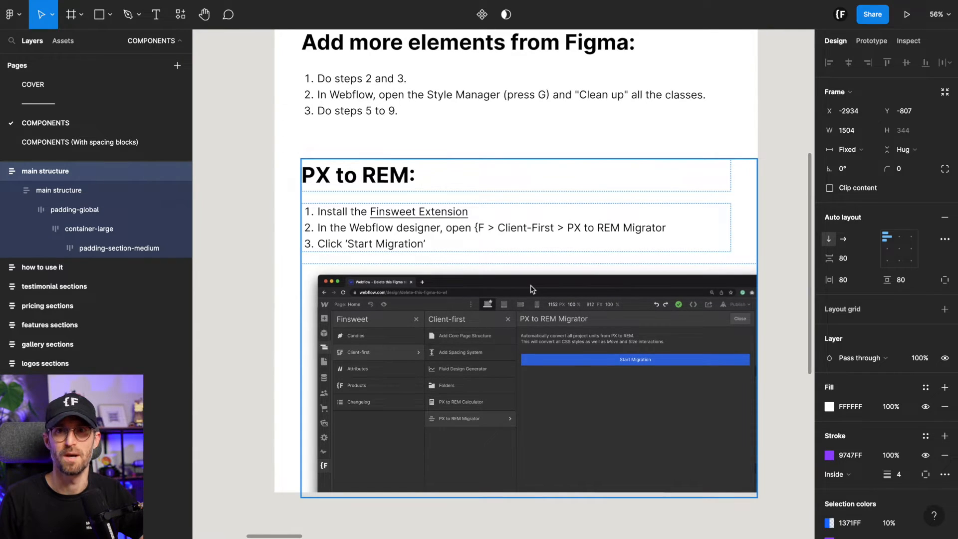
pyautogui.scroll(3, 531, 288)
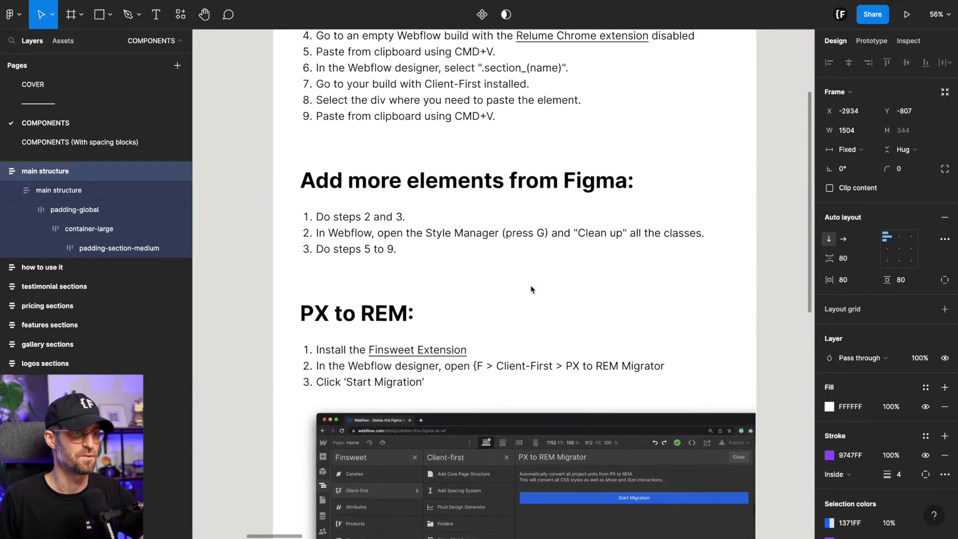
pyautogui.scroll(3, 531, 288)
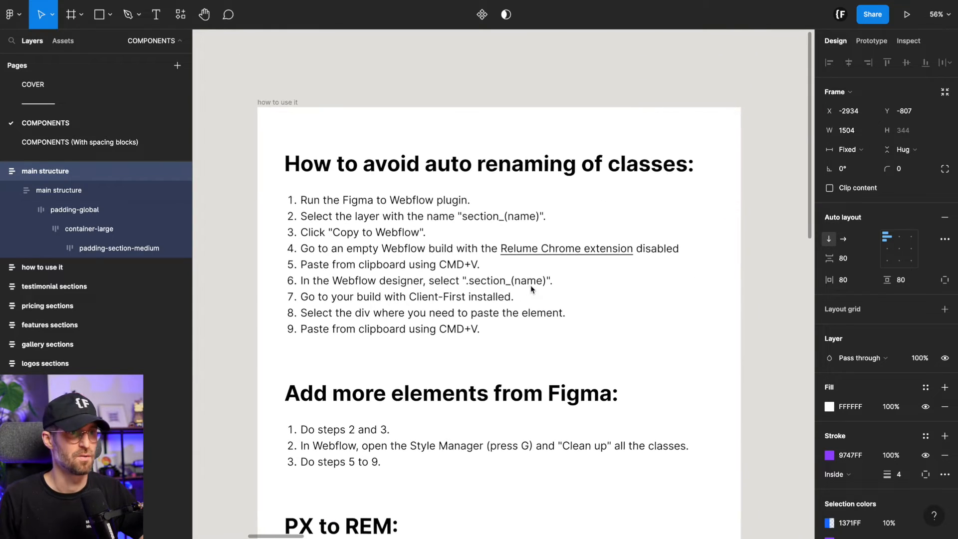
# Run the Figma to Webflow (HTML, CSS and Website) plugin with the footers frame in view
pyautogui.hscroll(10, 531, 287)
pyautogui.hscroll(4, 530, 288)
pyautogui.scroll(1, 531, 289)
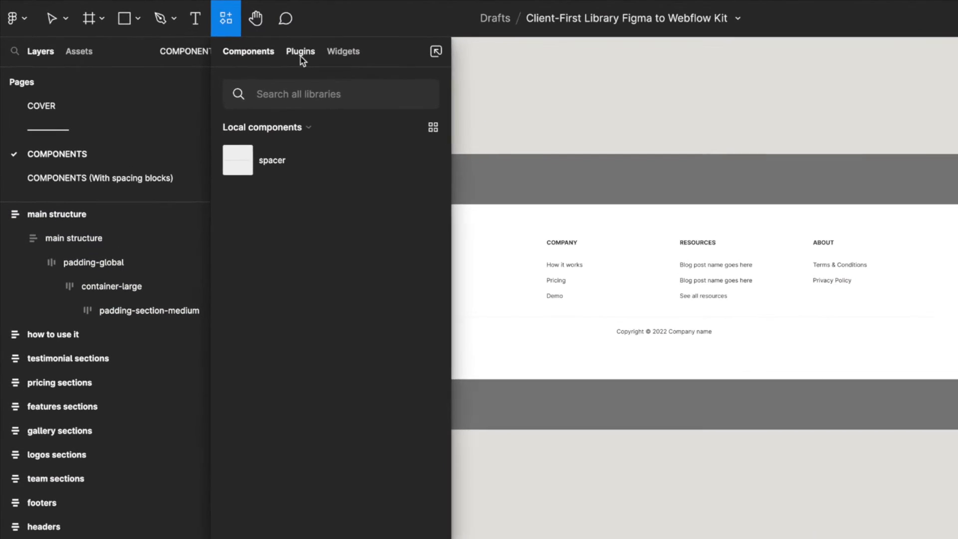
pyautogui.click(302, 52)
pyautogui.moveTo(312, 167)
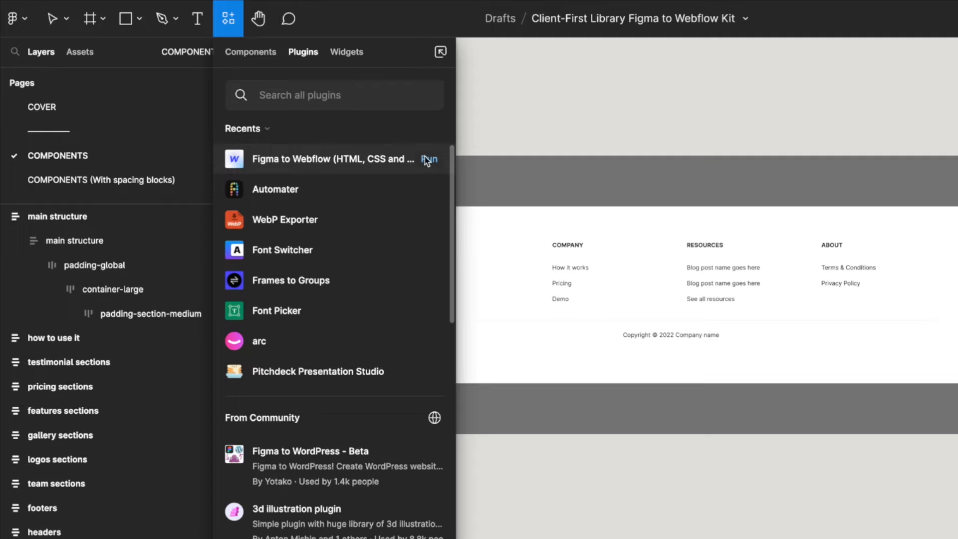
pyautogui.click(428, 159)
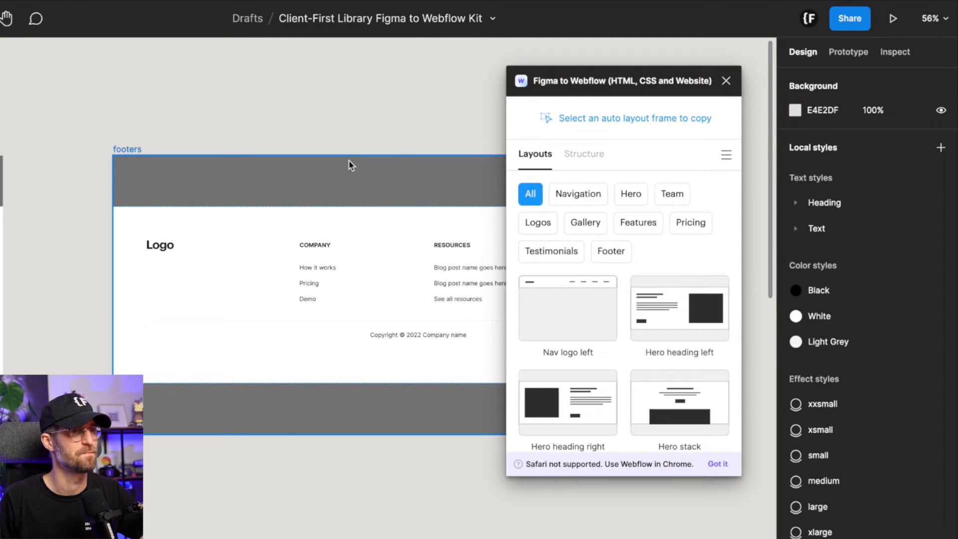
# Select the footers frame and choose Copy of OFFICIAL 'Client-first' Webflow Style System as the plugin's Webflow site
pyautogui.click(131, 150)
pyautogui.click(669, 110)
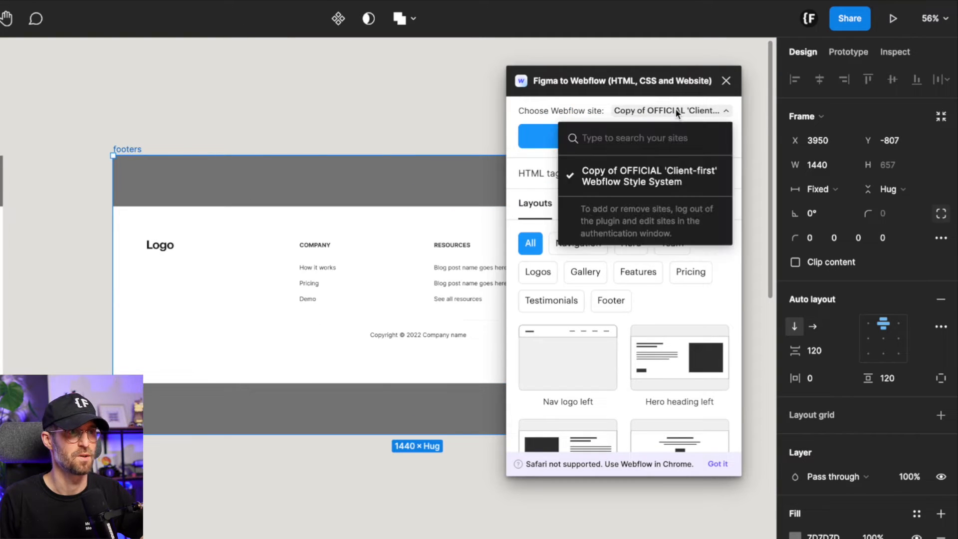
pyautogui.click(648, 172)
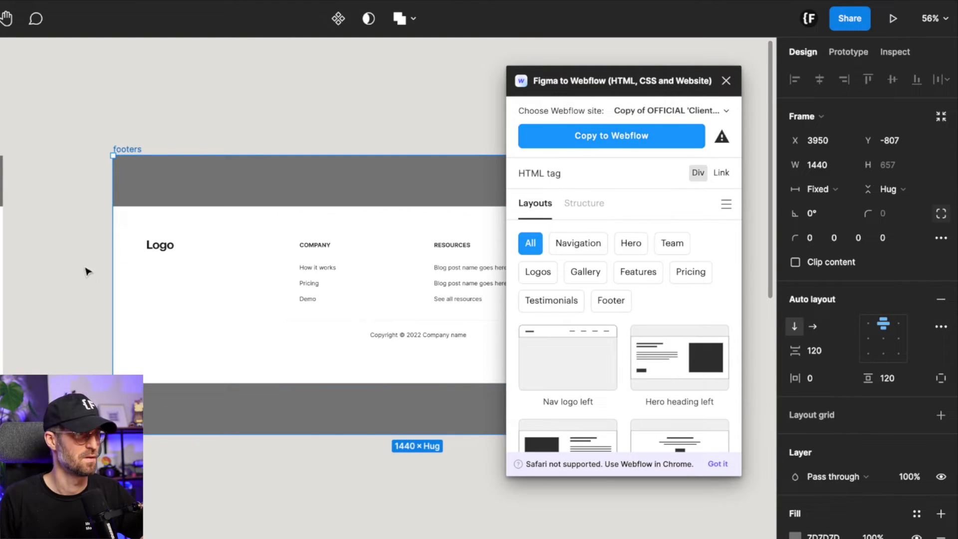
# Select the footer section as an example, and copy the first team section to Webflow with the plugin
pyautogui.click(178, 225)
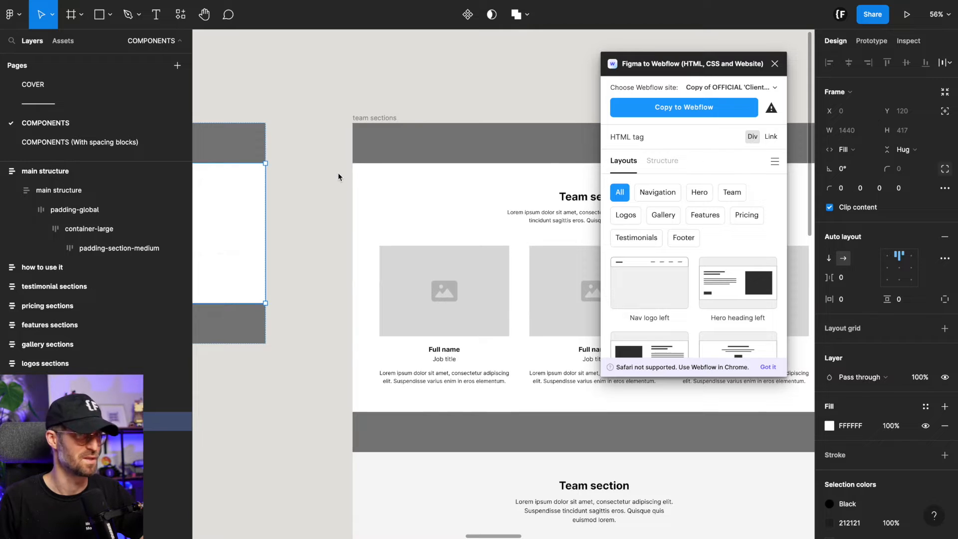
pyautogui.hscroll(3, 337, 173)
pyautogui.click(338, 182)
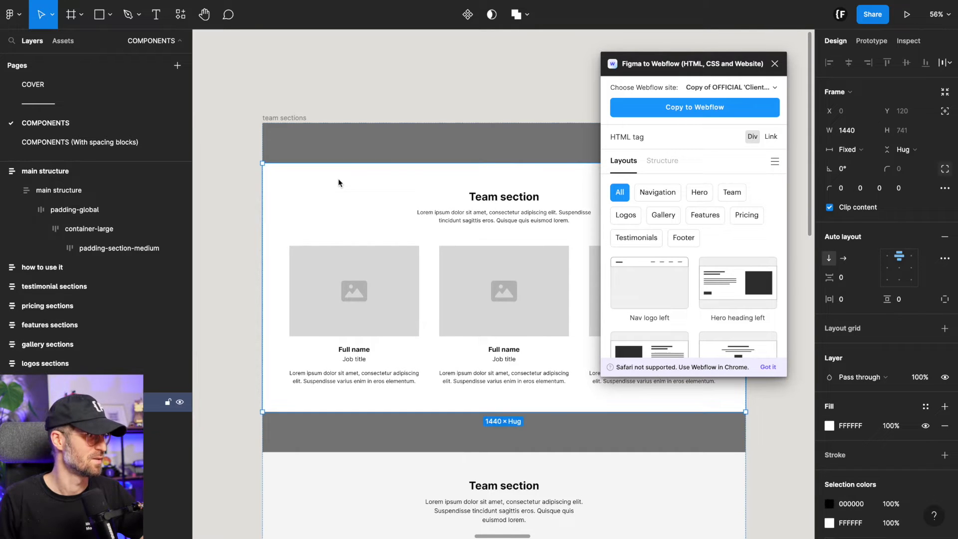
pyautogui.scroll(-3, 338, 182)
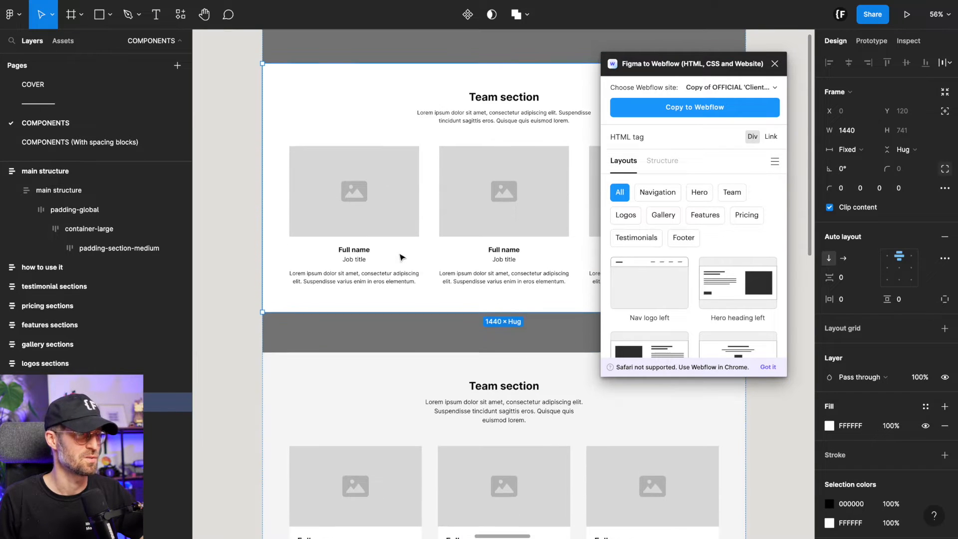
pyautogui.scroll(3, 402, 258)
pyautogui.hscroll(2, 376, 223)
pyautogui.scroll(-1, 378, 221)
pyautogui.hscroll(-1, 378, 221)
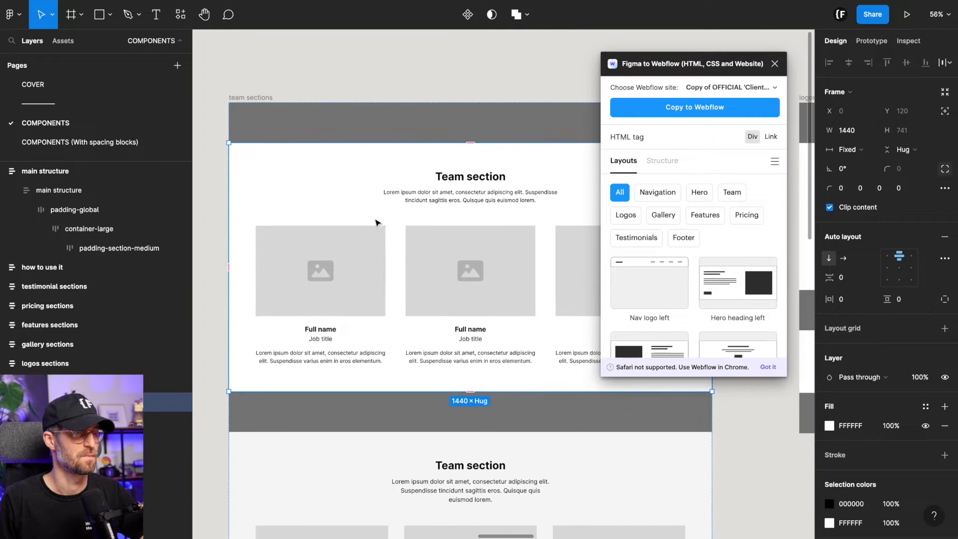
pyautogui.click(651, 118)
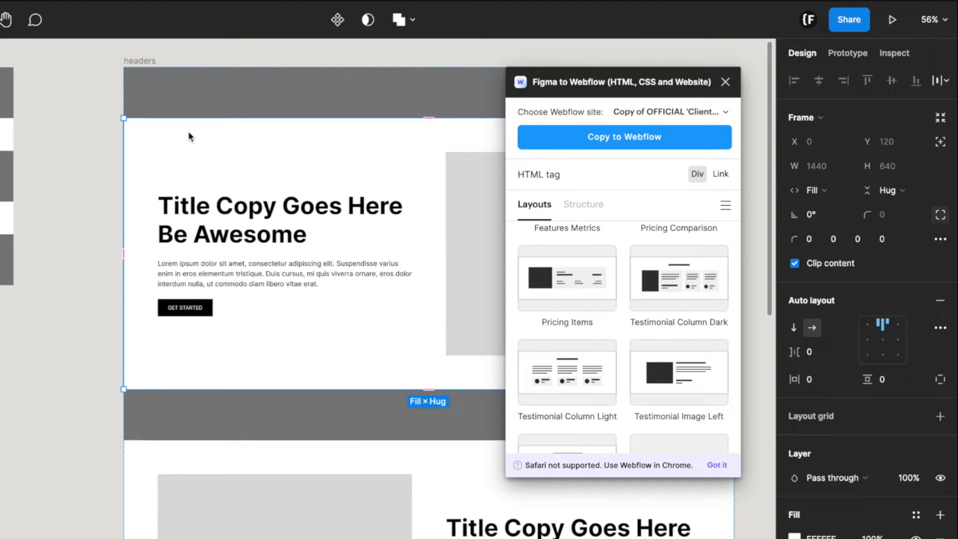
# Copy the first header section to Webflow, and switch to the browser to view the empty project and the Client-First project
pyautogui.click(636, 143)
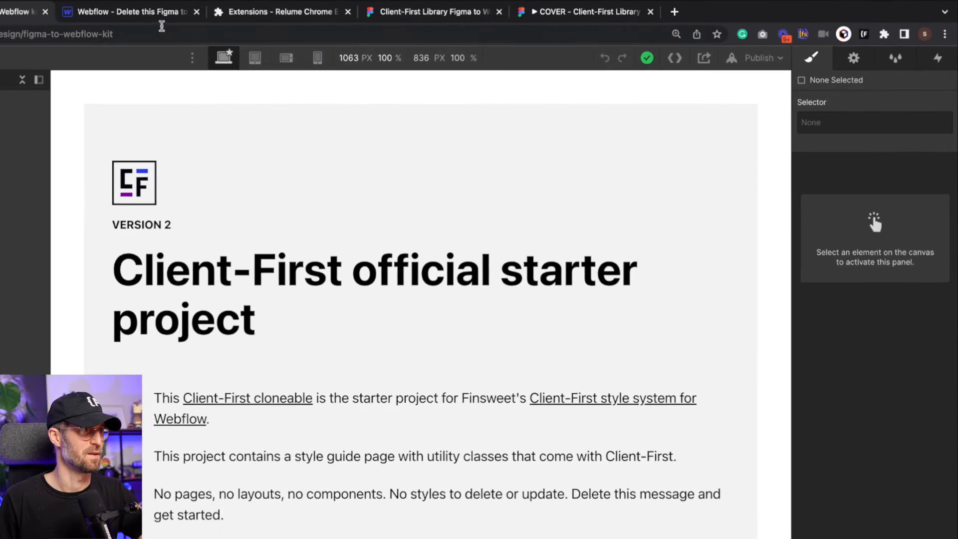
pyautogui.click(105, 12)
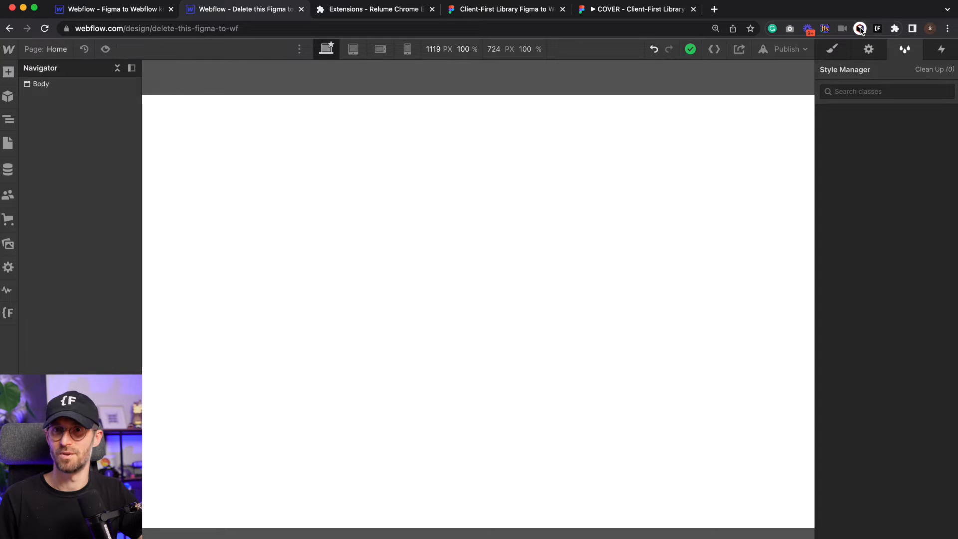
pyautogui.click(133, 13)
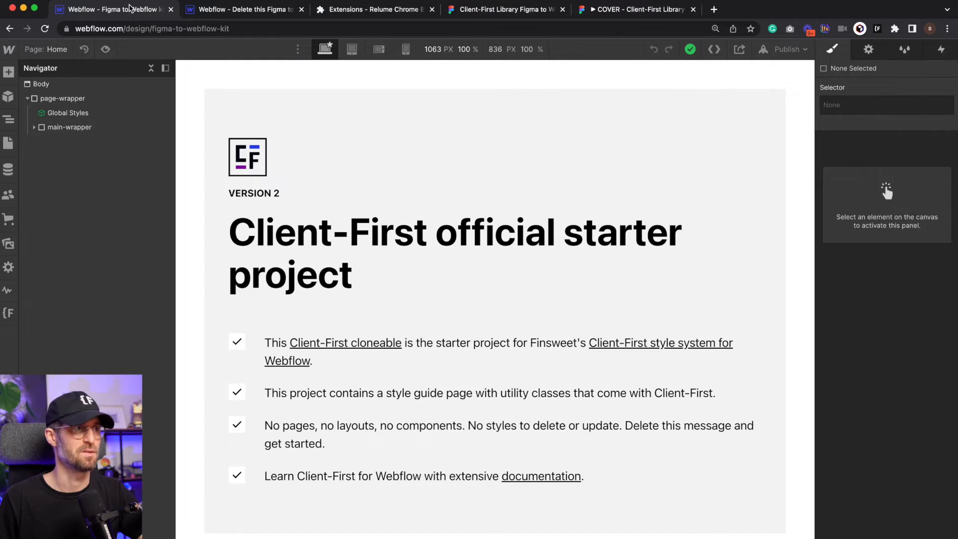
# Allow the Relume Chrome extension automatic access to its listed sites and reload the Client-First project in Webflow
pyautogui.click(373, 14)
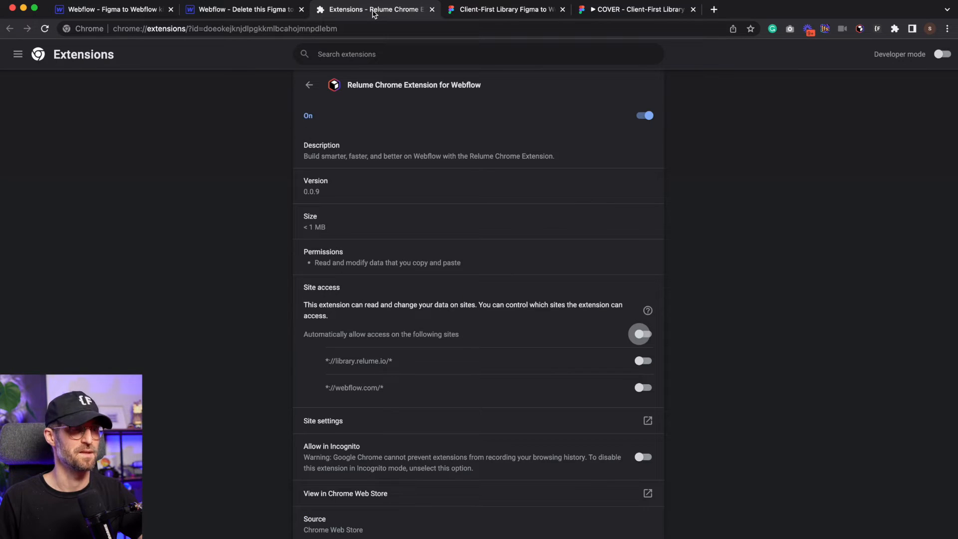
pyautogui.click(642, 335)
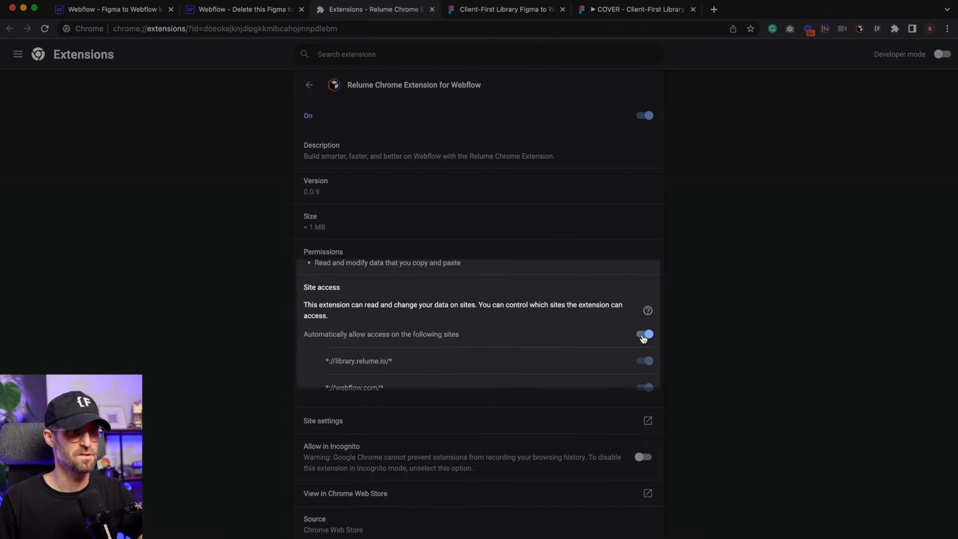
pyautogui.click(117, 13)
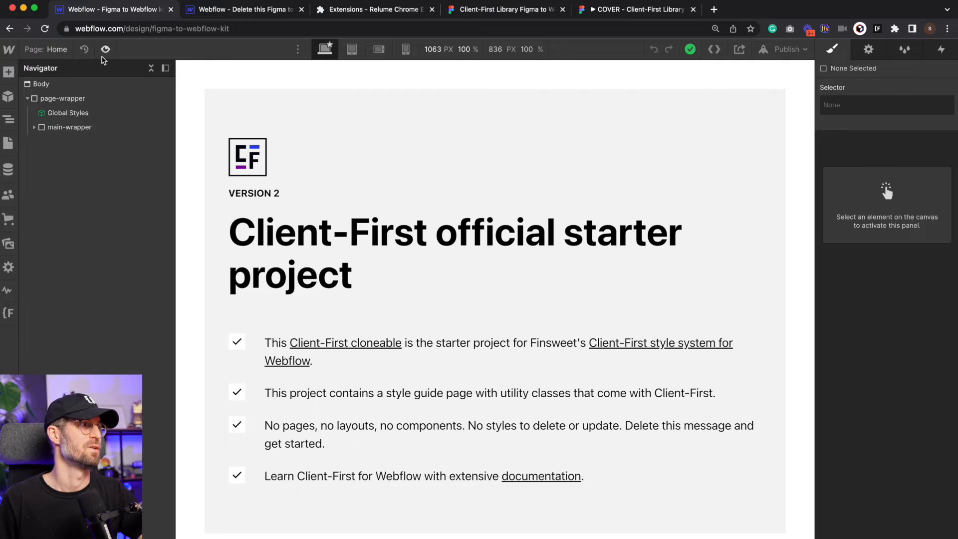
pyautogui.click(45, 29)
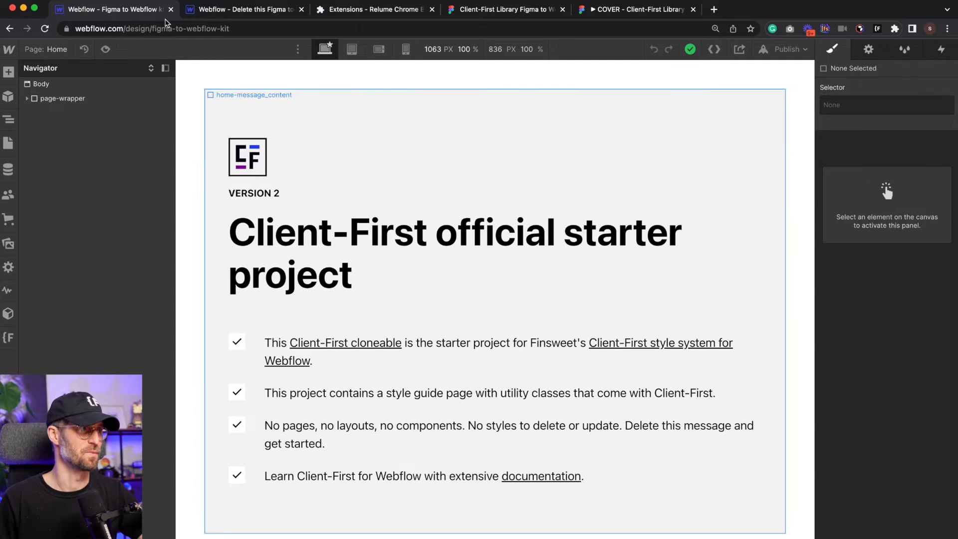
# Paste the copied header section into the body of the empty Webflow project
pyautogui.click(230, 10)
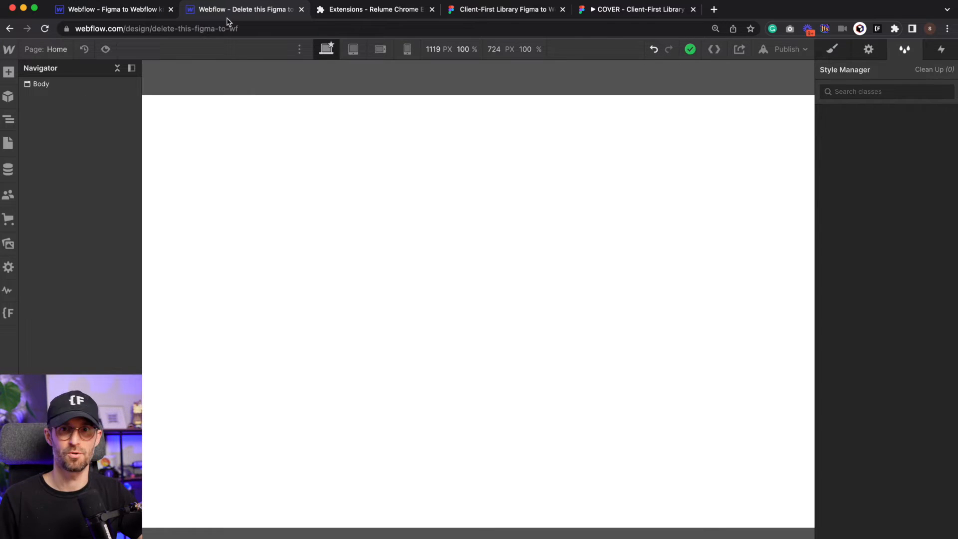
pyautogui.click(424, 178)
pyautogui.press('super+v')
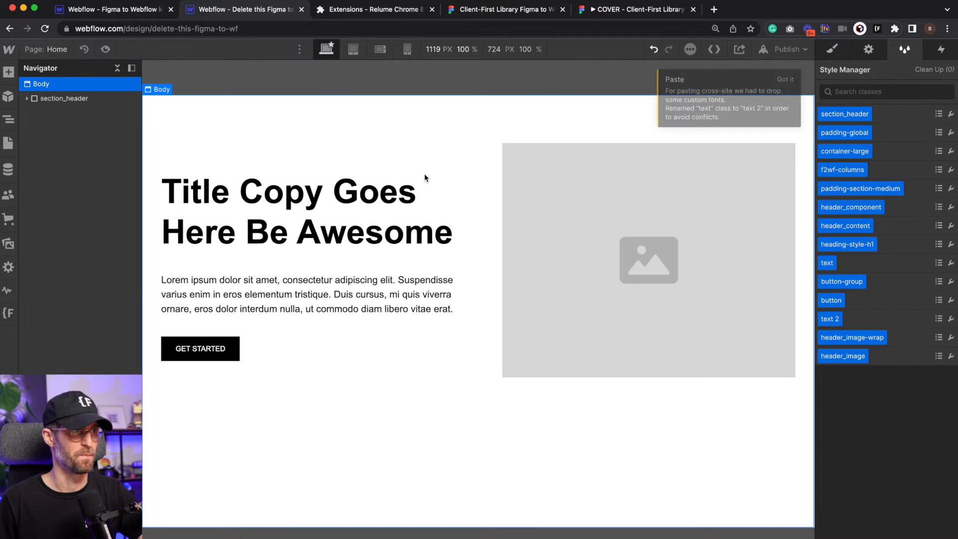
# Dismiss the paste notice and copy the section_header element from the empty project
pyautogui.click(797, 75)
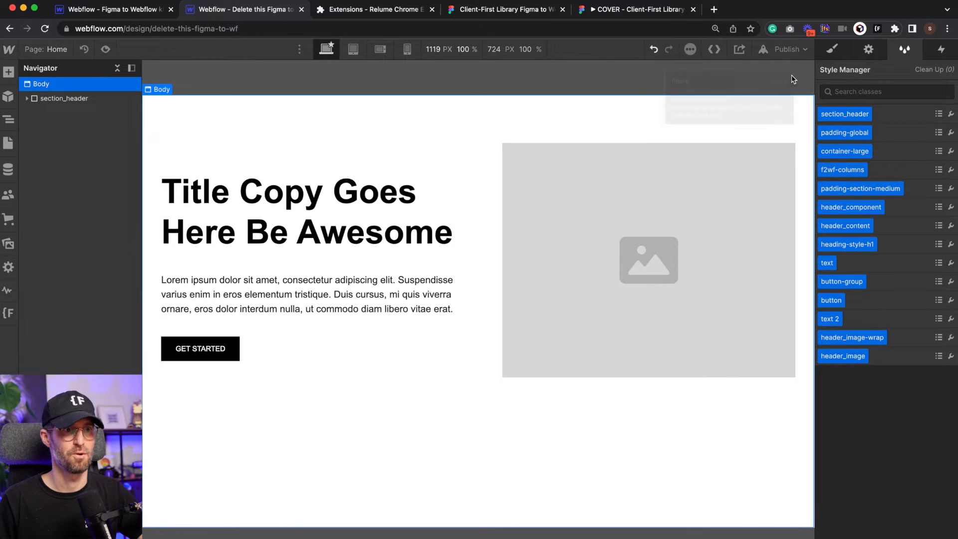
pyautogui.click(68, 98)
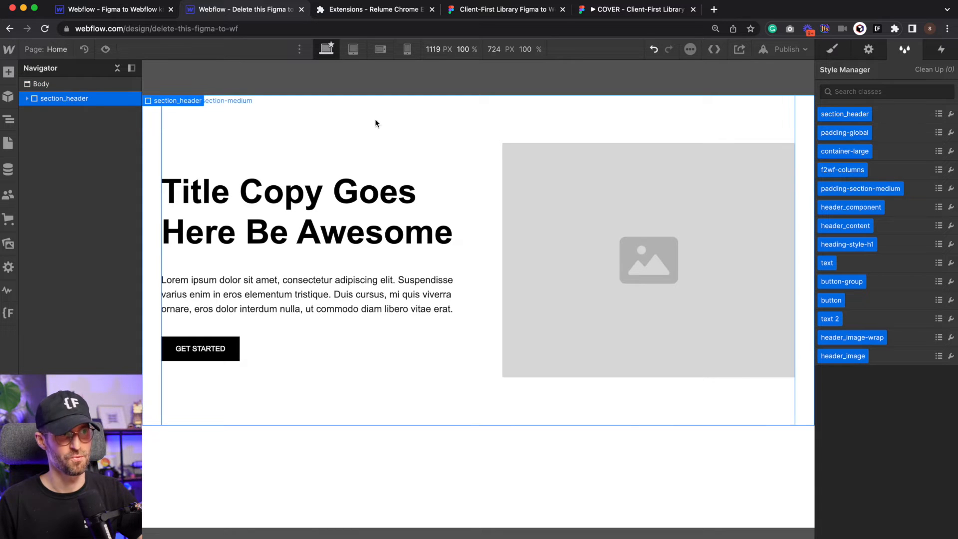
pyautogui.press('super+c')
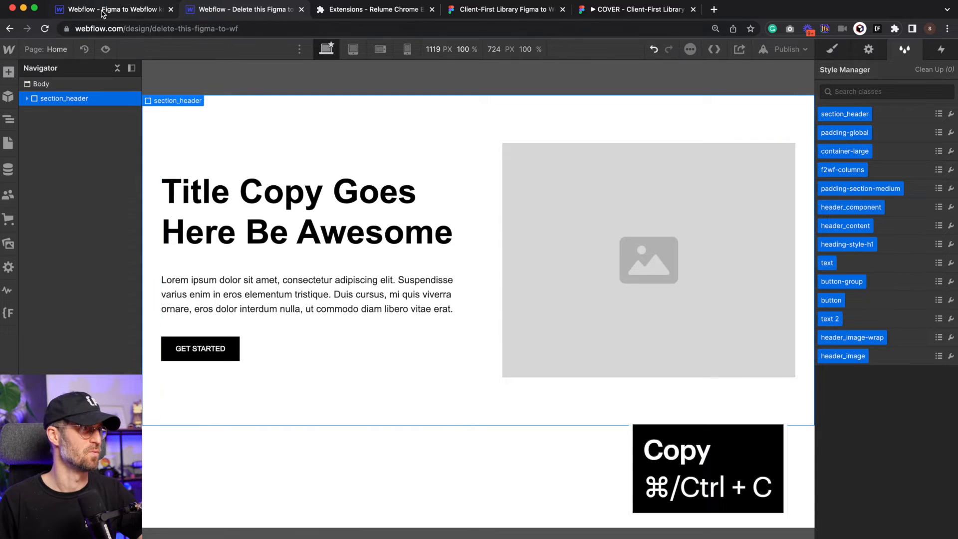
# Switch to the Client-First project and delete the starter content inside main-wrapper
pyautogui.click(101, 11)
pyautogui.click(31, 112)
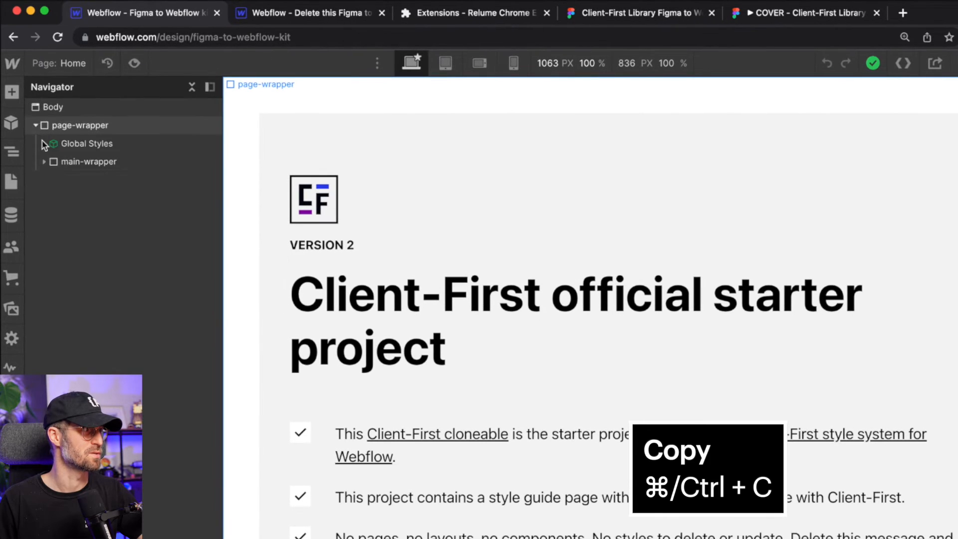
pyautogui.click(43, 163)
pyautogui.click(125, 180)
pyautogui.press('Delete')
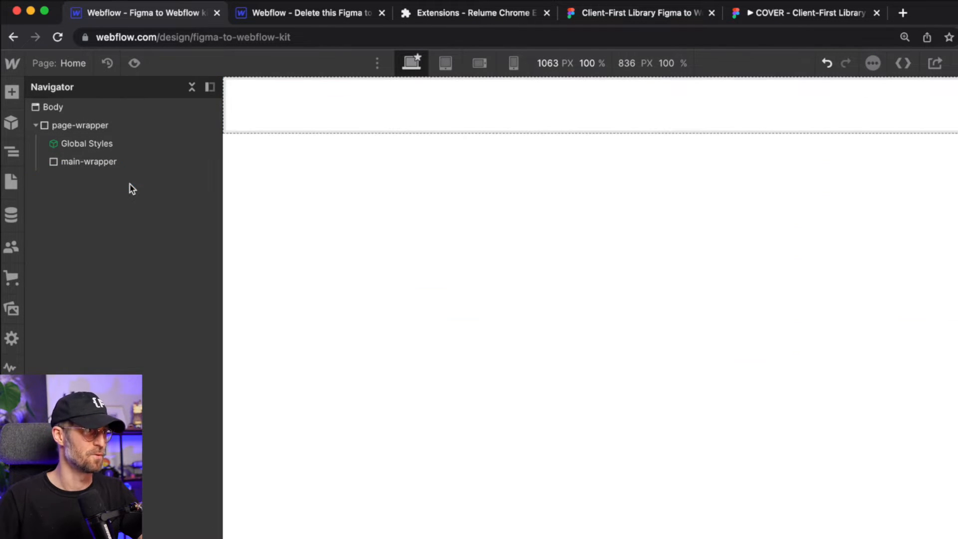
# Paste the header section into main-wrapper and expand its nested structure down to header_component
pyautogui.click(115, 160)
pyautogui.hotkey('ctrl', 'v')
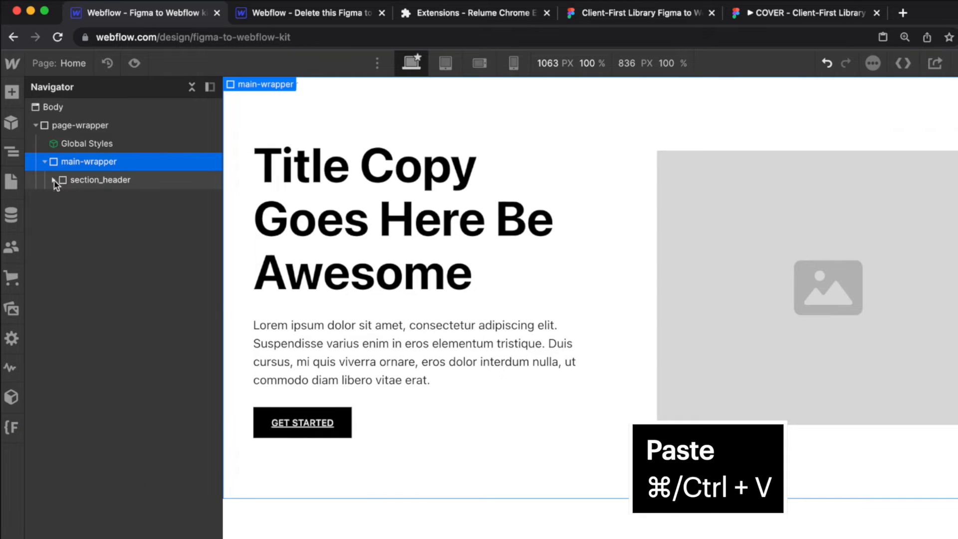
pyautogui.click(53, 180)
pyautogui.click(62, 198)
pyautogui.click(71, 216)
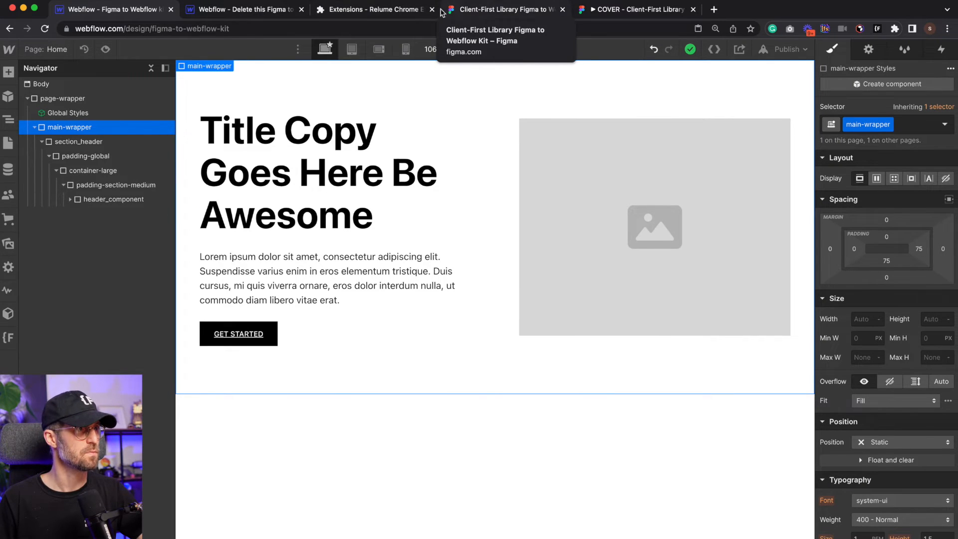
# Switch to the Figma library, select the first team section, and copy it to Webflow with the plugin
pyautogui.click(522, 10)
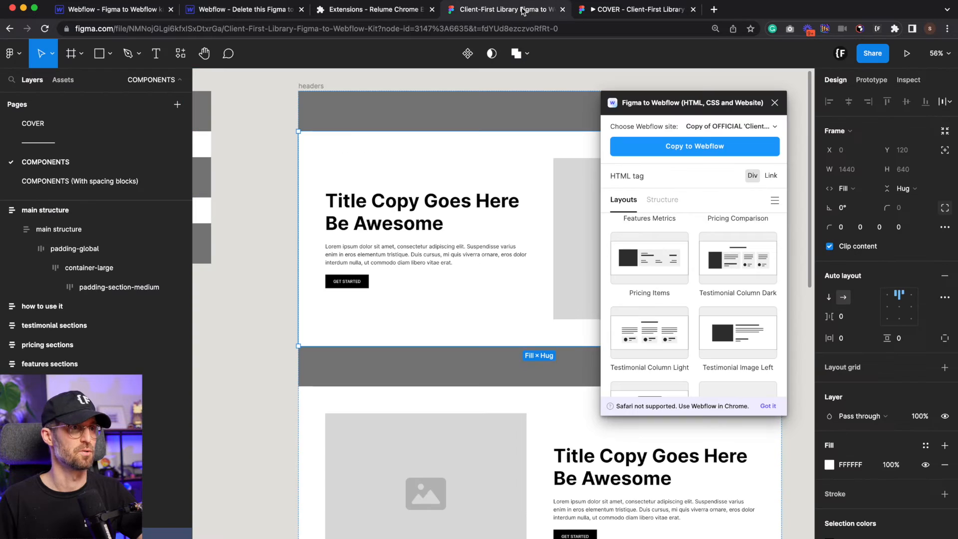
pyautogui.scroll(-15, 462, 291)
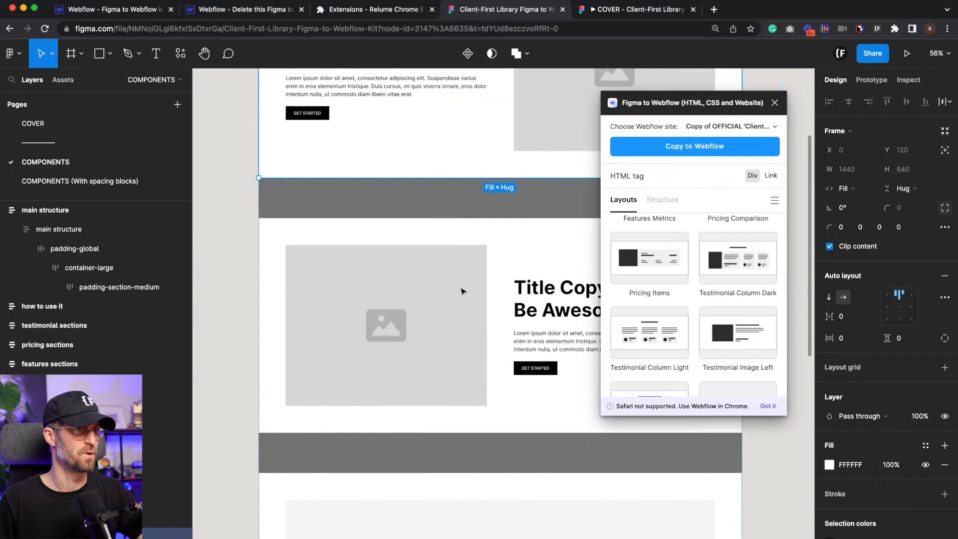
pyautogui.scroll(-8, 460, 290)
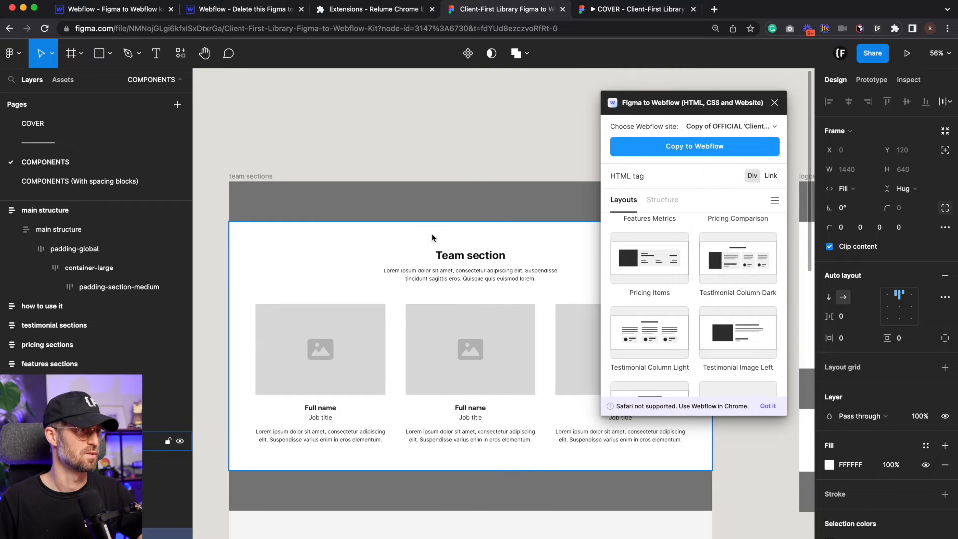
pyautogui.click(432, 233)
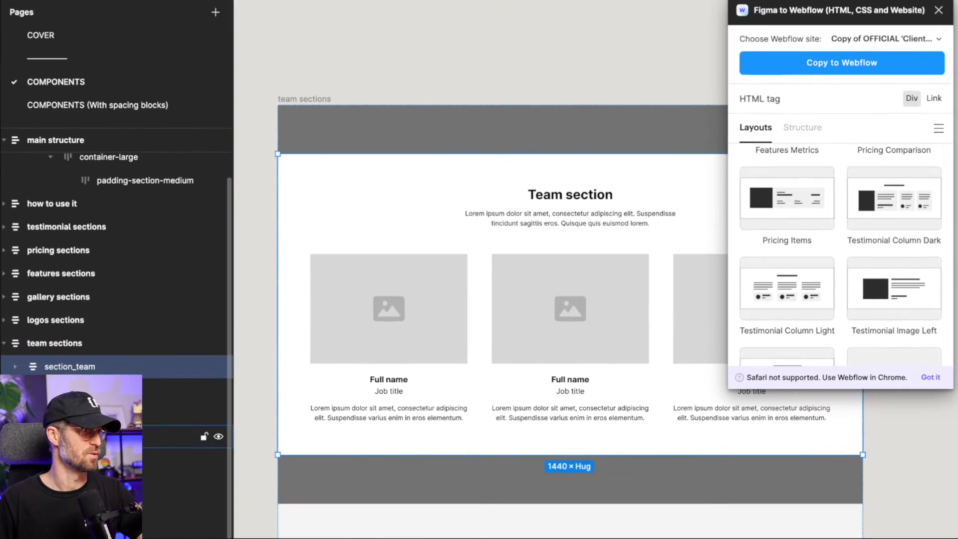
pyautogui.click(15, 366)
pyautogui.click(34, 359)
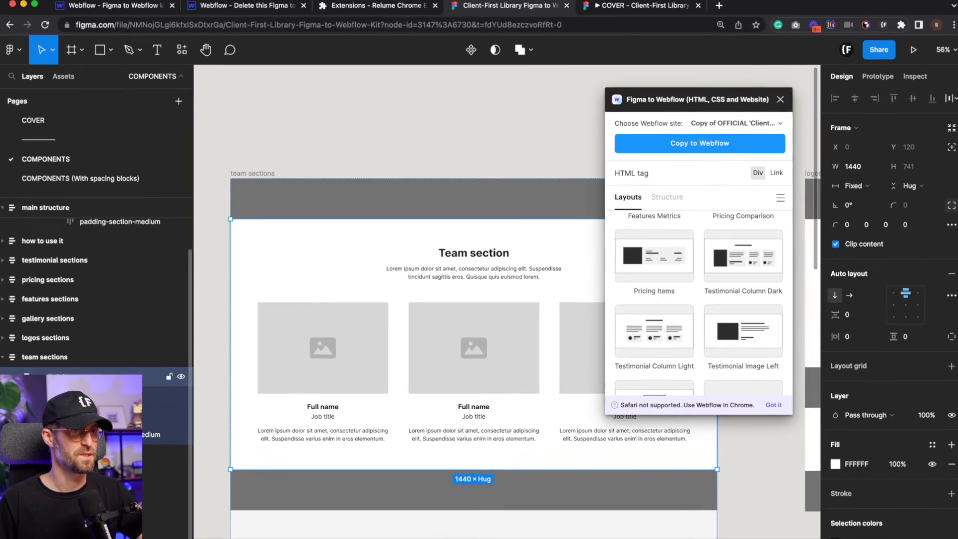
pyautogui.click(714, 148)
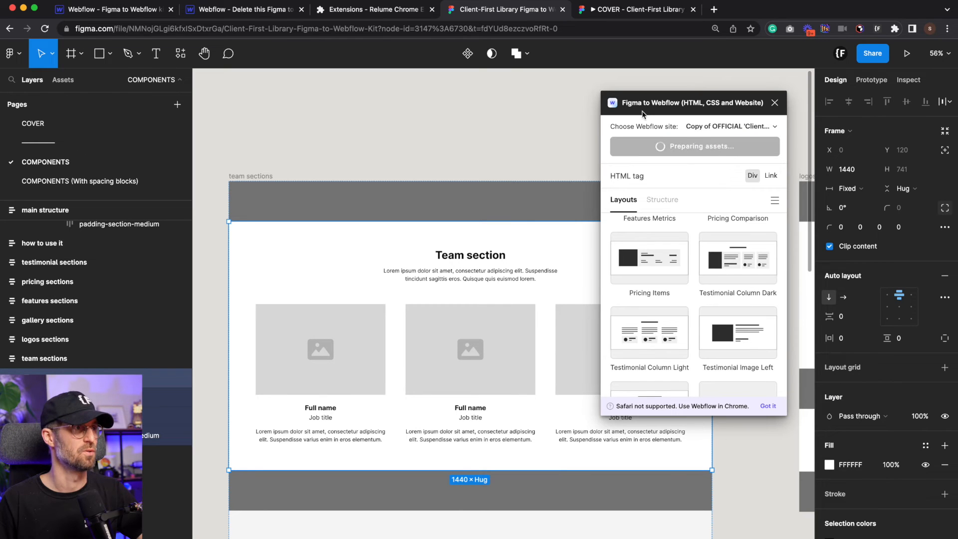
# Switch to the throwaway Webflow project, delete section_header, and remove all unused styles from the project
pyautogui.click(254, 11)
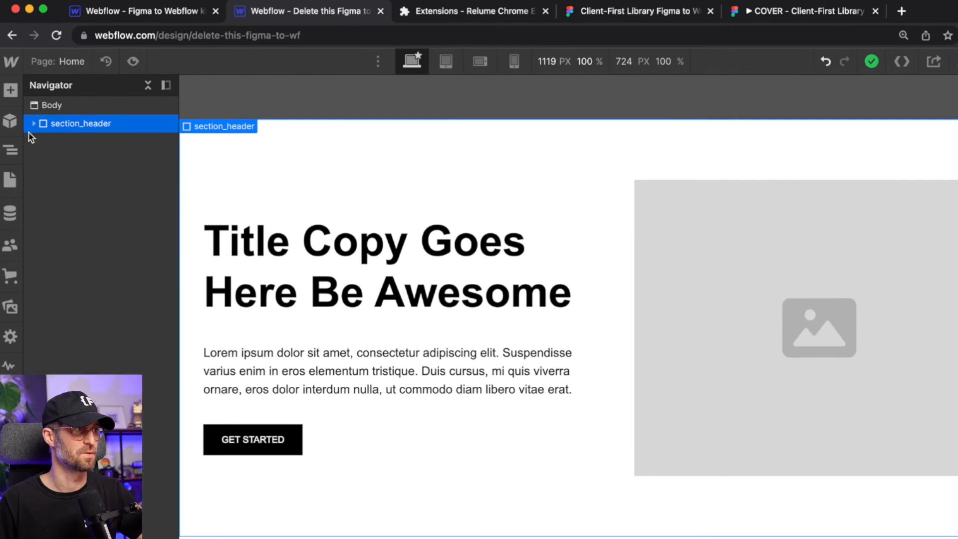
pyautogui.press('Delete')
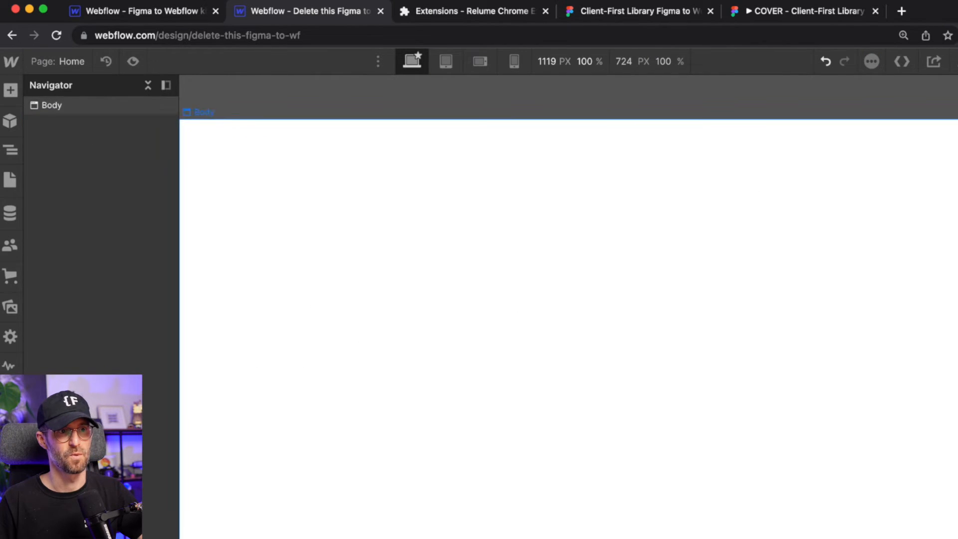
pyautogui.click(891, 62)
pyautogui.click(925, 88)
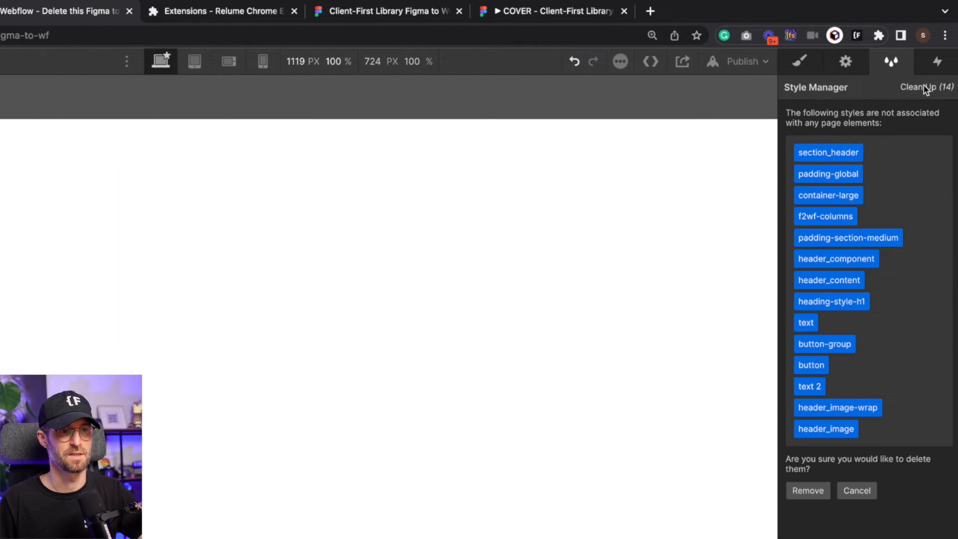
pyautogui.click(808, 491)
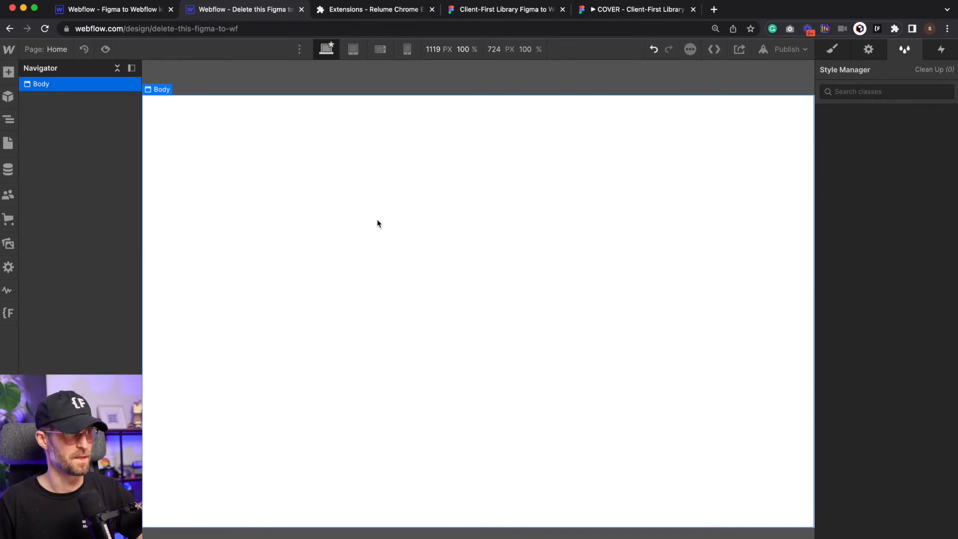
# Paste the team section into the body of the throwaway project, dismiss the notice, and copy the section_team element
pyautogui.press('super+v')
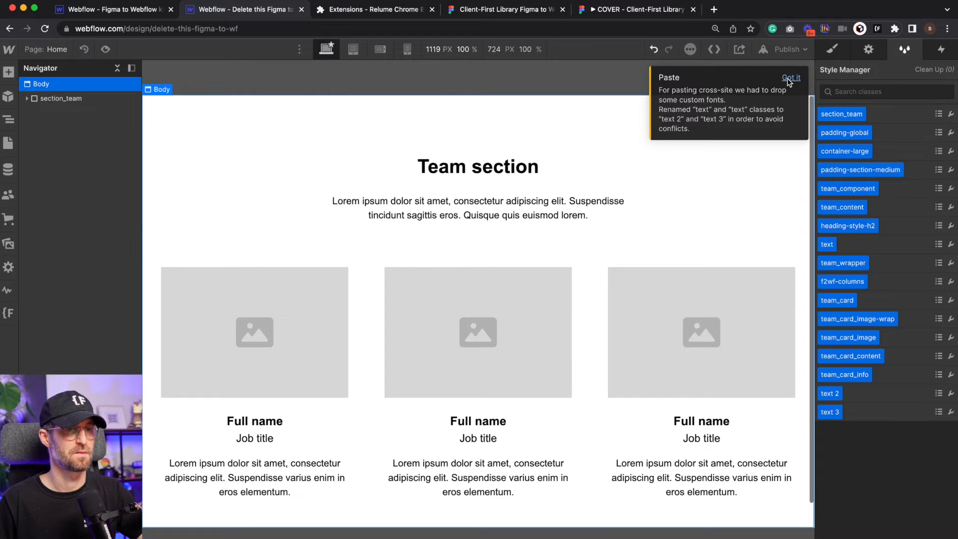
pyautogui.click(790, 78)
pyautogui.click(58, 98)
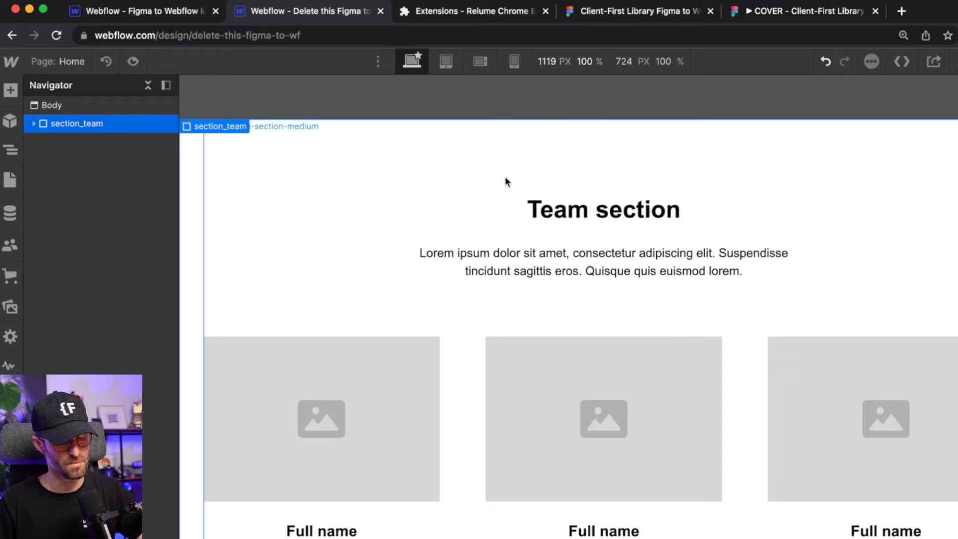
pyautogui.press('super+c')
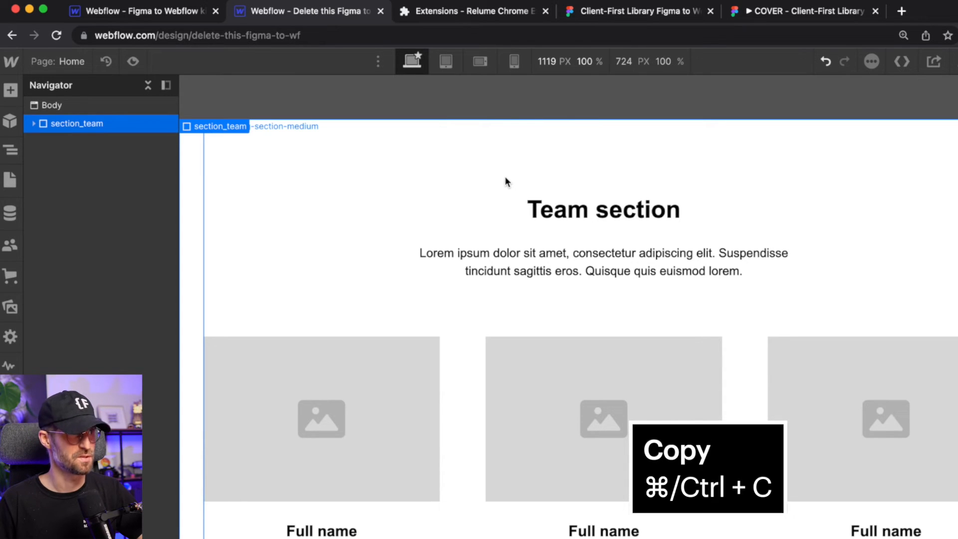
# Paste the team section into main-wrapper of the Client-First project beneath section_header, and dismiss the paste notice
pyautogui.click(161, 11)
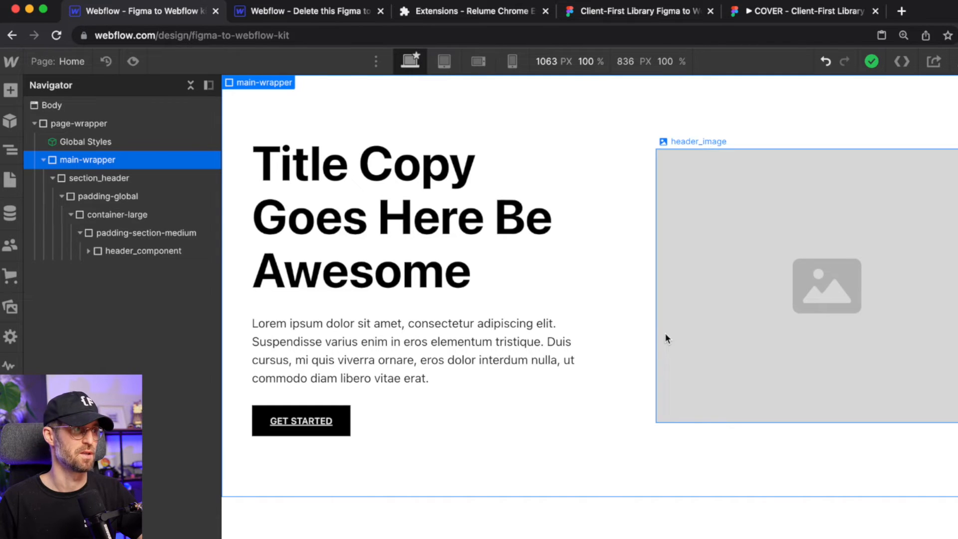
pyautogui.click(52, 178)
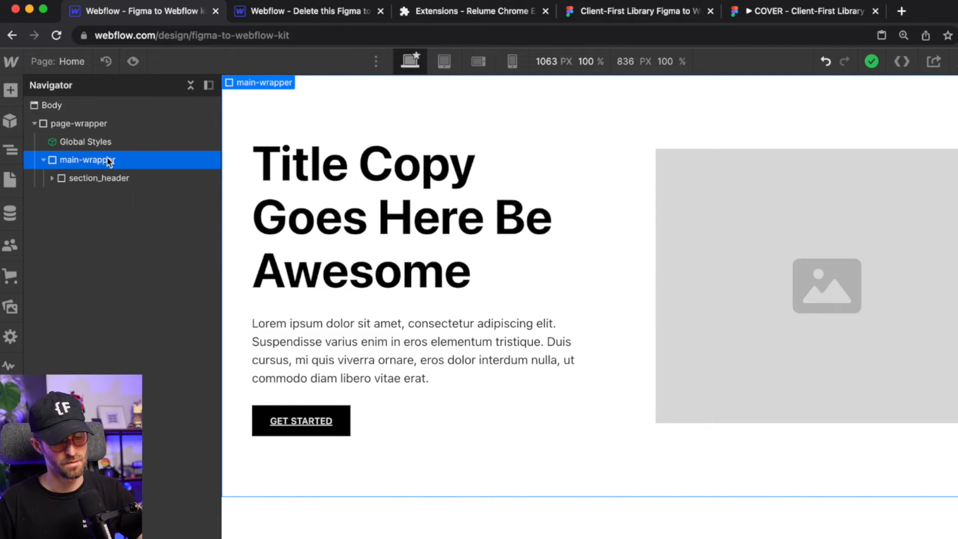
pyautogui.press('super+v')
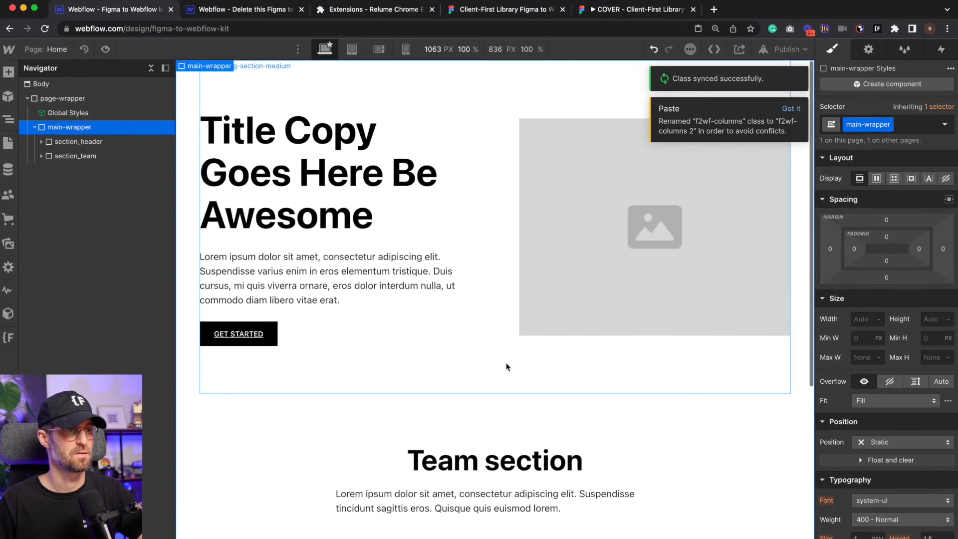
pyautogui.scroll(-3, 507, 367)
pyautogui.click(791, 78)
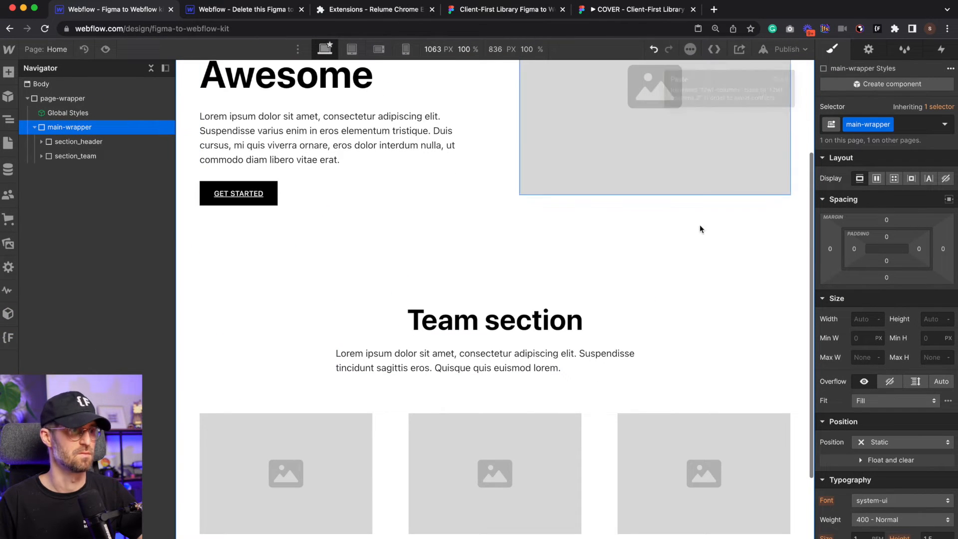
pyautogui.scroll(-3, 681, 253)
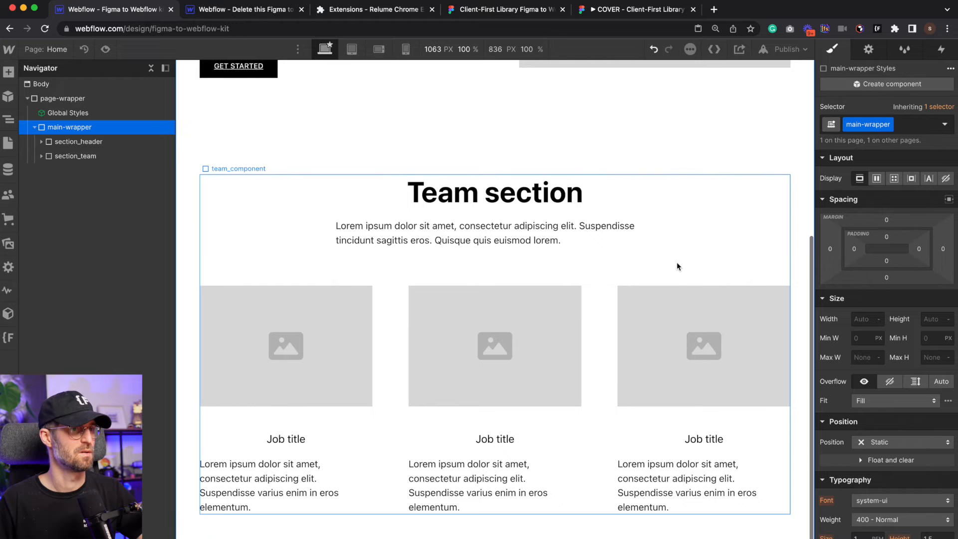
# Remove the "text 2" class from the name text block in the first team card of the Client-First project
pyautogui.click(247, 9)
pyautogui.click(120, 14)
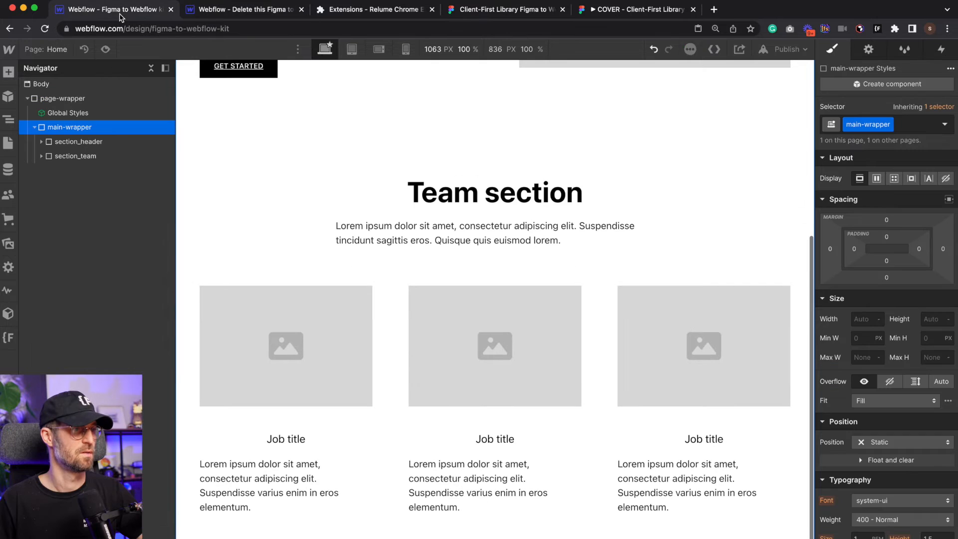
pyautogui.click(292, 429)
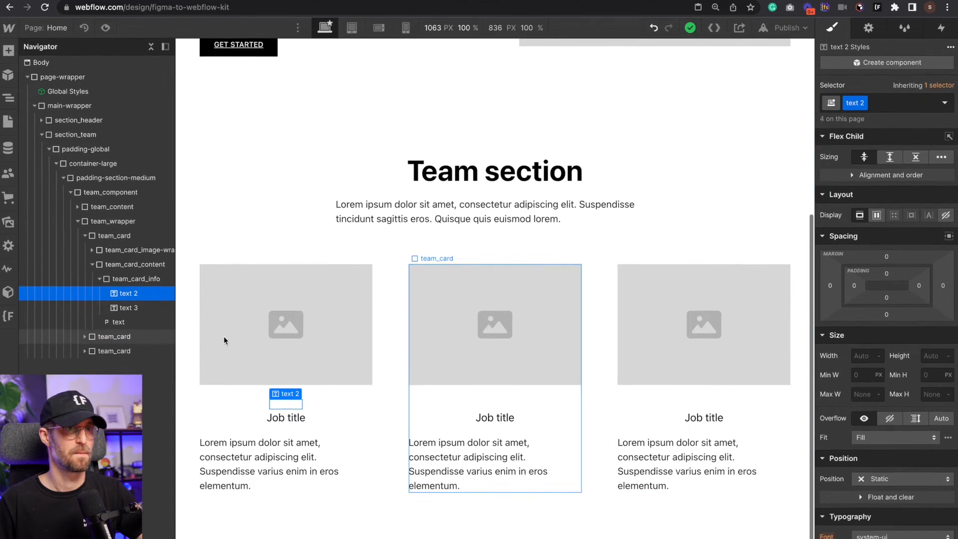
pyautogui.press('super+Return')
pyautogui.press('BackSpace')
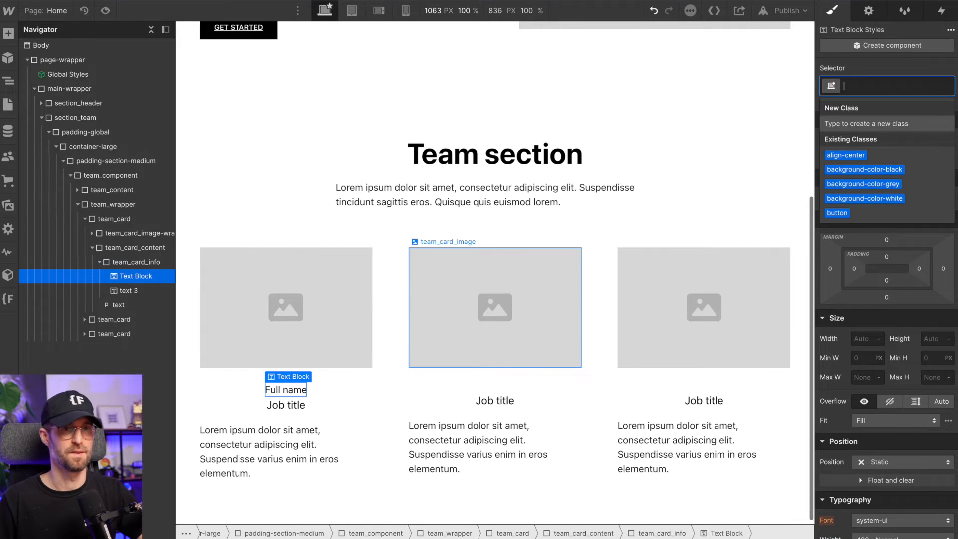
pyautogui.scroll(5, 525, 274)
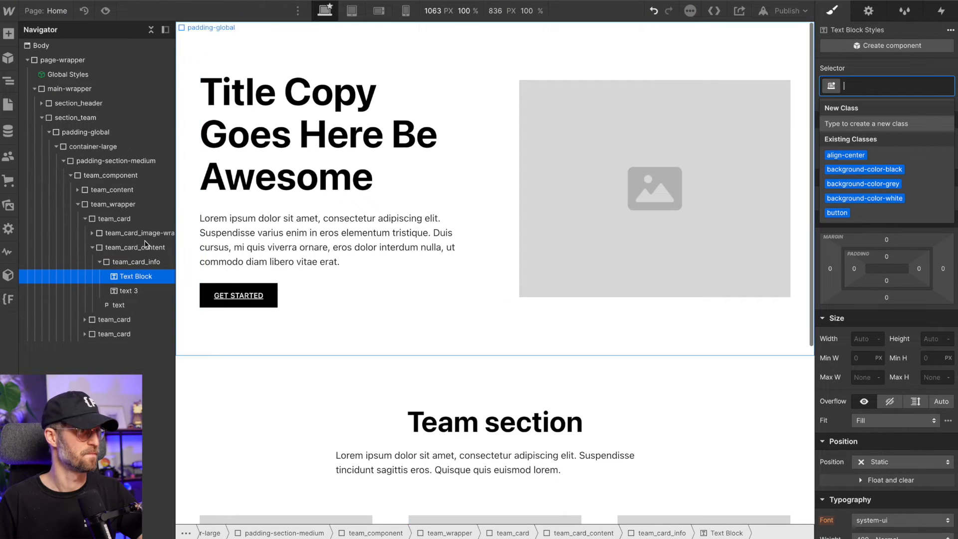
pyautogui.click(491, 180)
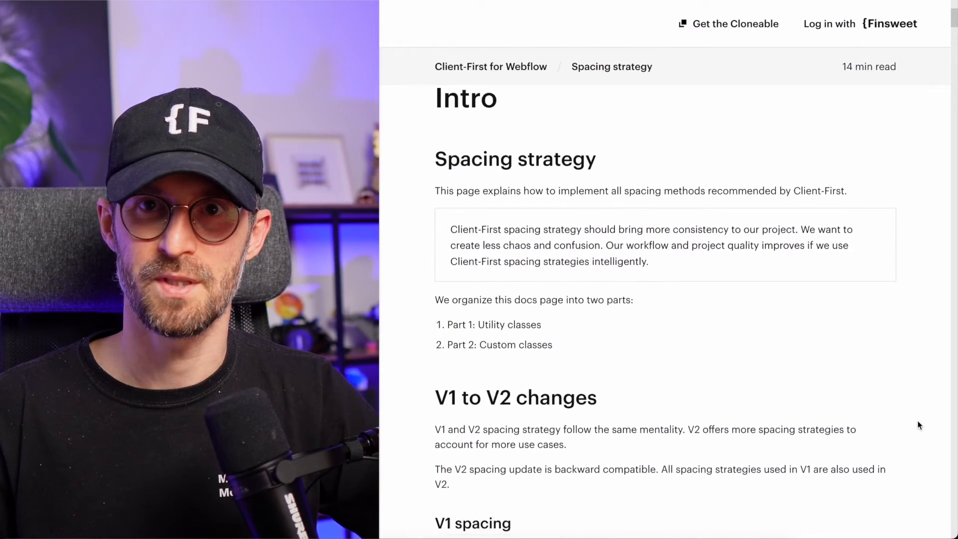
# Read the Client-First Spacing strategy documentation from the V1 to V2 changes through the Spacing block strategy
pyautogui.scroll(-3, 918, 420)
pyautogui.scroll(-4, 917, 422)
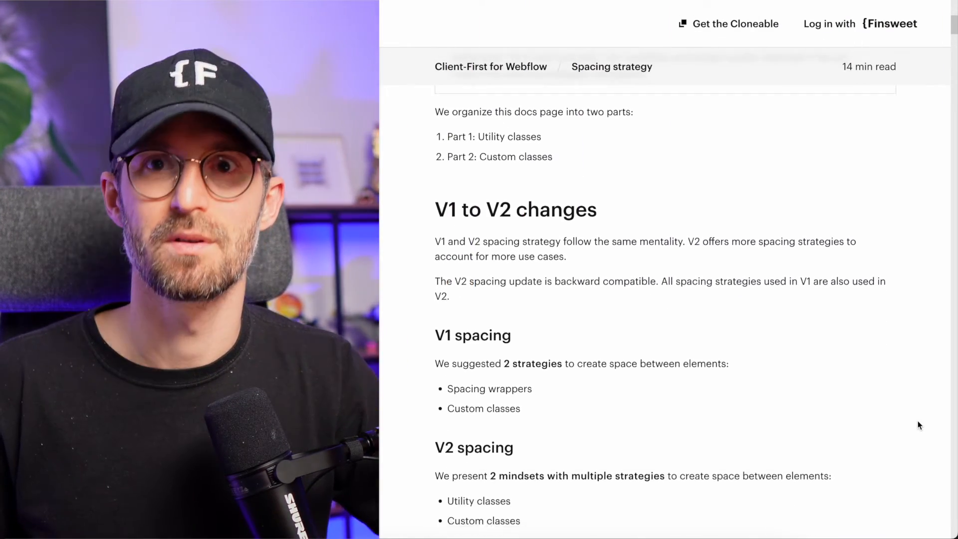
pyautogui.scroll(-8, 917, 422)
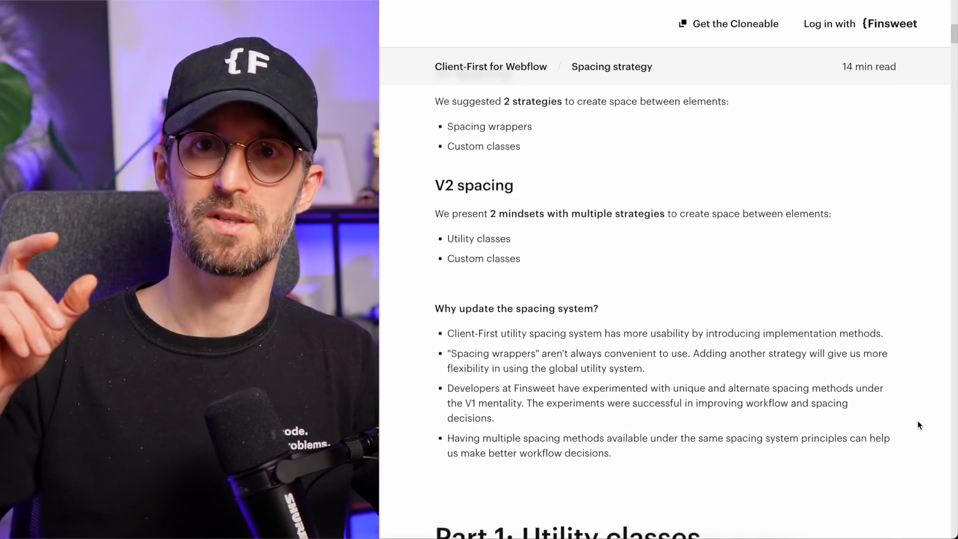
pyautogui.scroll(-7, 917, 421)
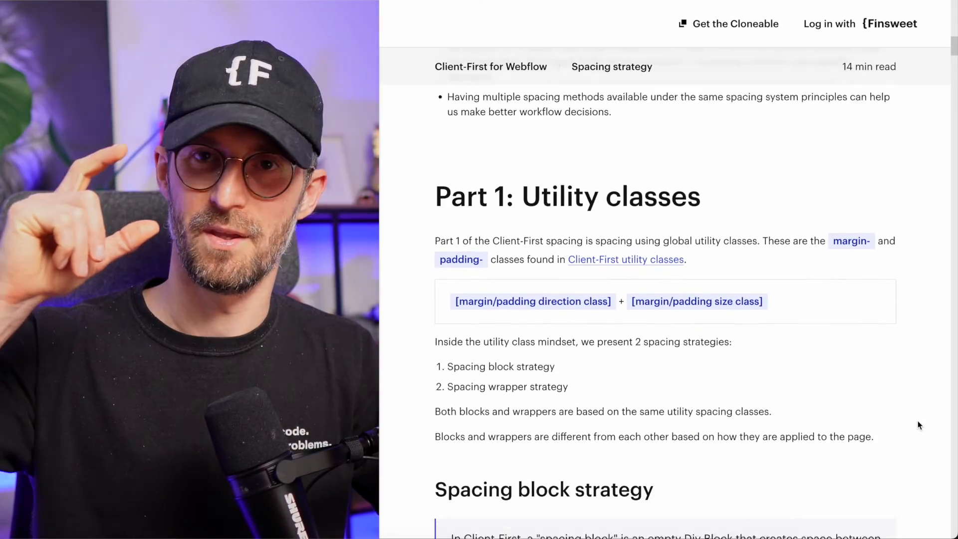
pyautogui.scroll(-4, 917, 421)
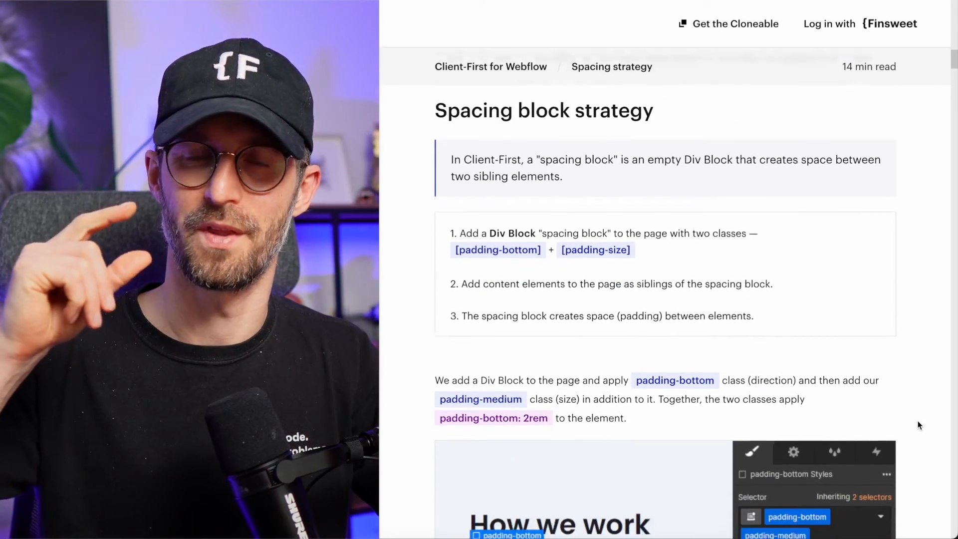
pyautogui.scroll(-4, 917, 421)
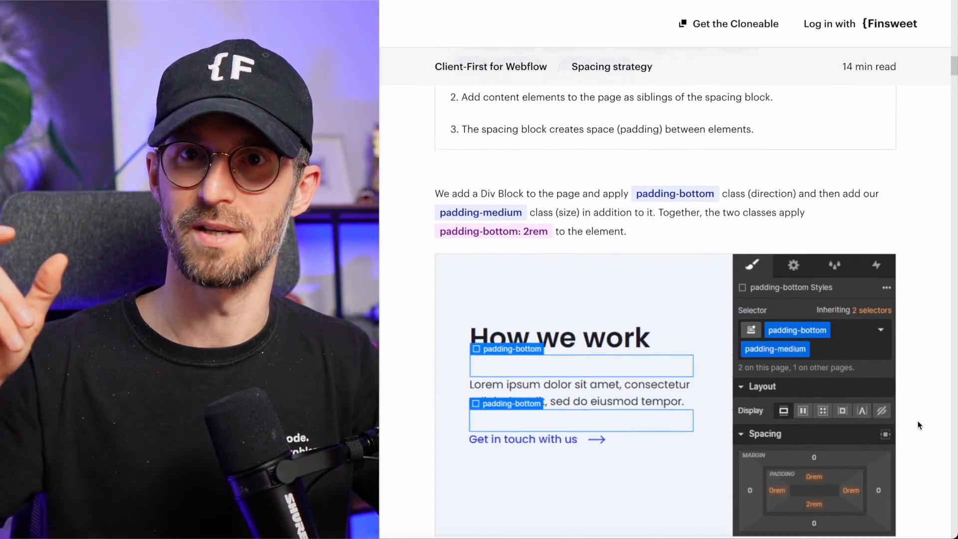
# Read the Client-First documentation on spacing blocks, the Spacing wrapper strategy and the general utility spacing use cases
pyautogui.scroll(-4, 917, 421)
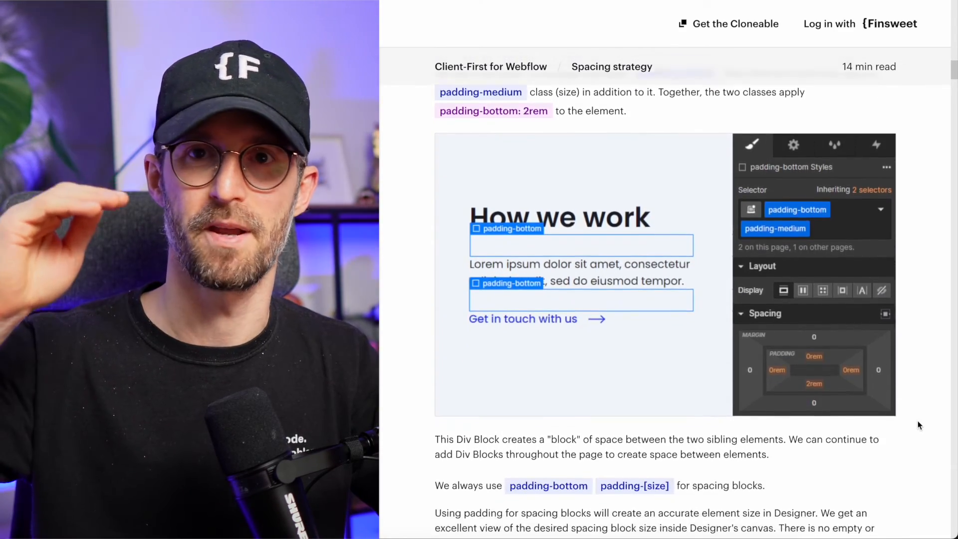
pyautogui.scroll(-8, 917, 421)
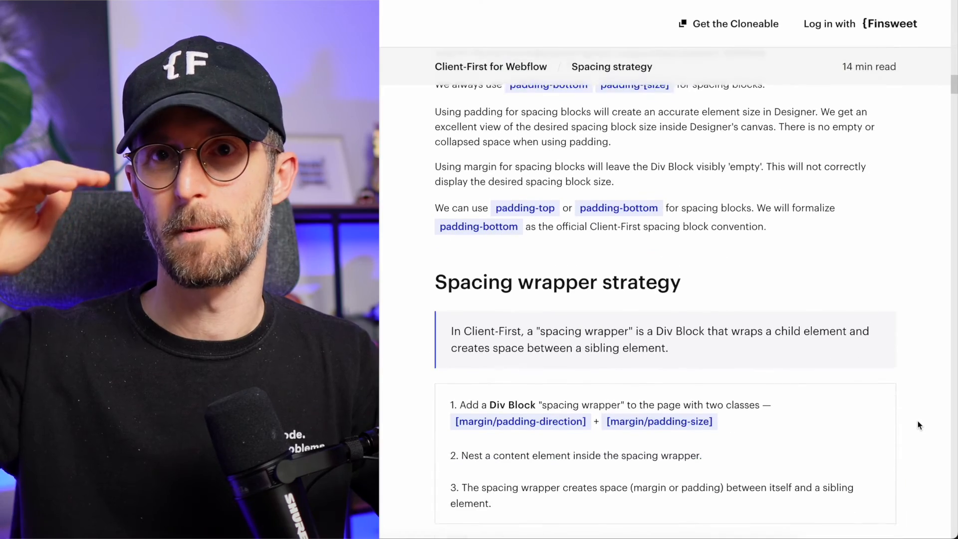
pyautogui.scroll(-4, 917, 421)
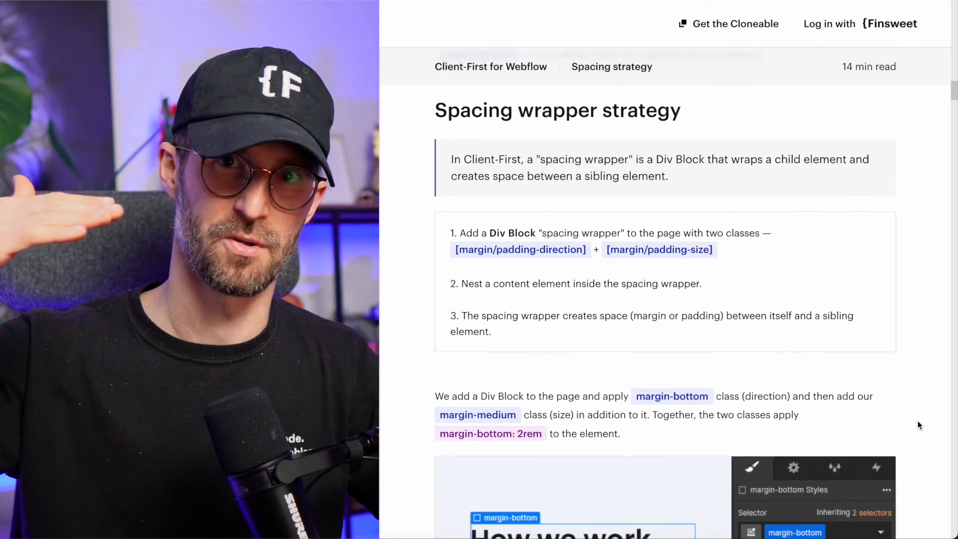
pyautogui.scroll(-4, 918, 424)
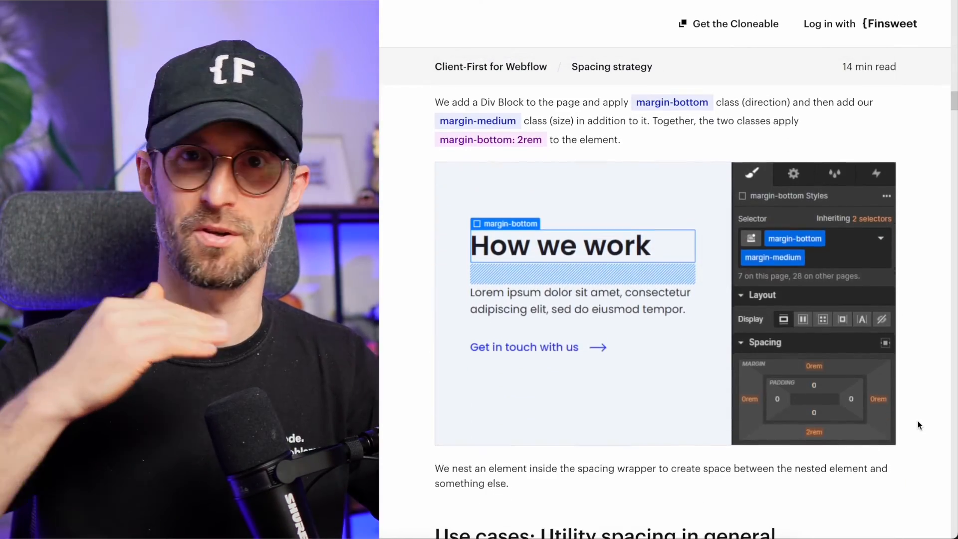
pyautogui.scroll(-6, 917, 421)
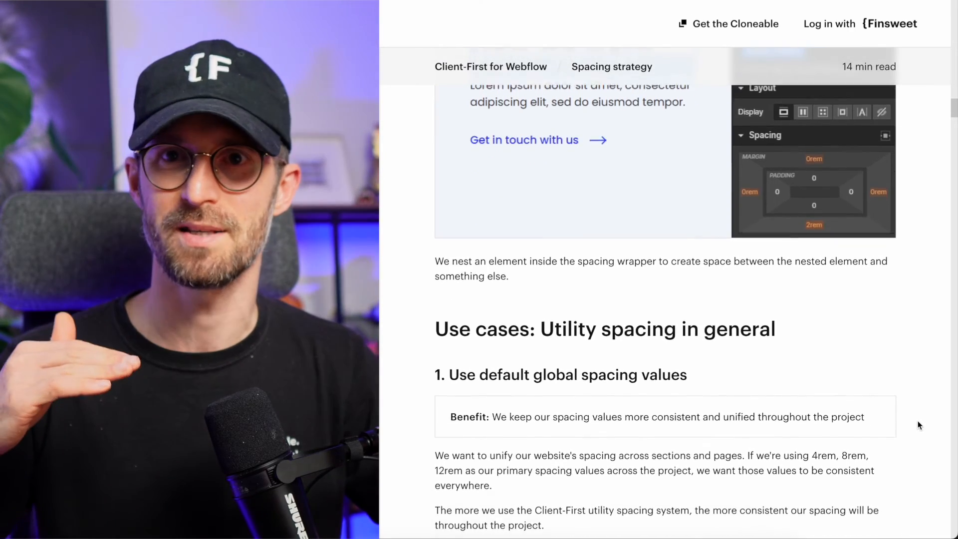
pyautogui.scroll(-4, 917, 420)
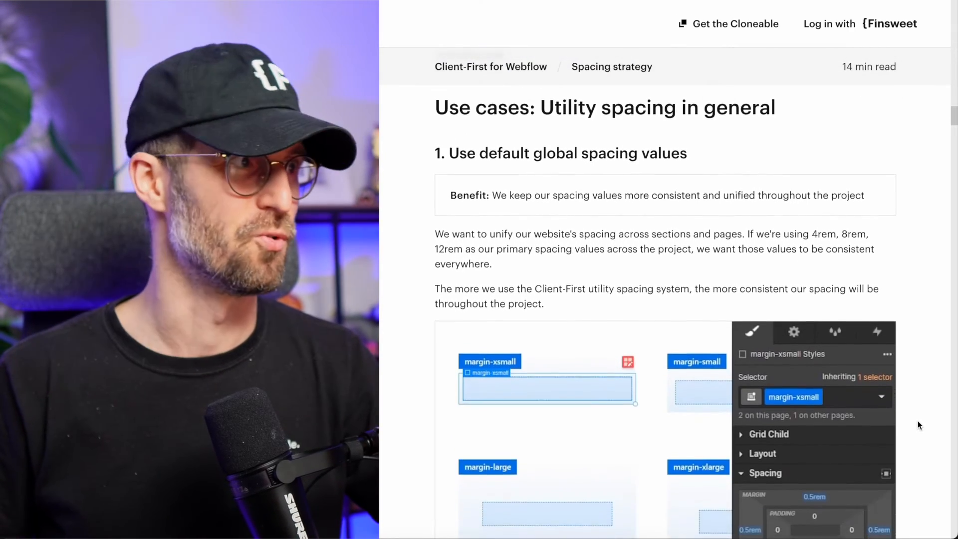
pyautogui.scroll(-1, 917, 420)
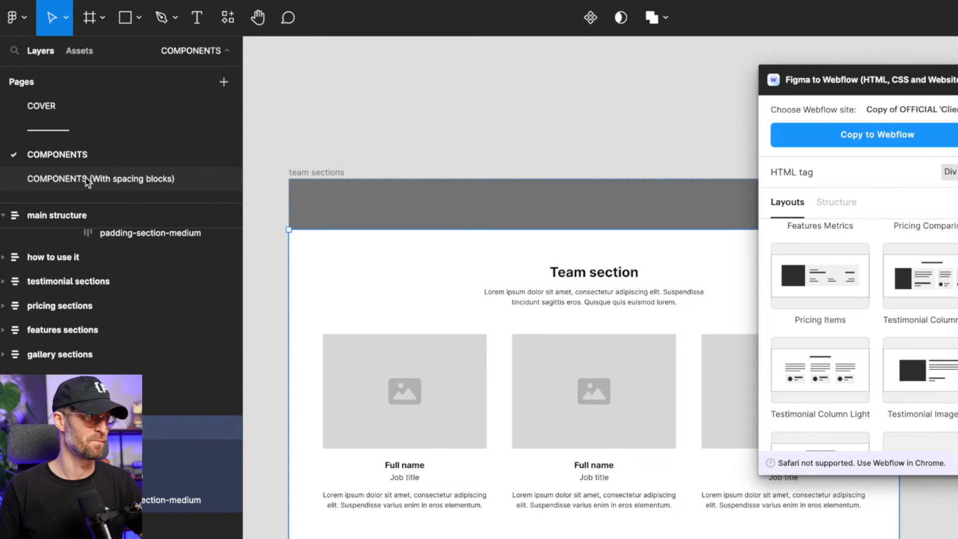
# In the Figma library kit, open the COMPONENTS (With spacing blocks) page and examine the spacer size variants from large to xxlarge
pyautogui.click(86, 178)
pyautogui.scroll(7, 292, 299)
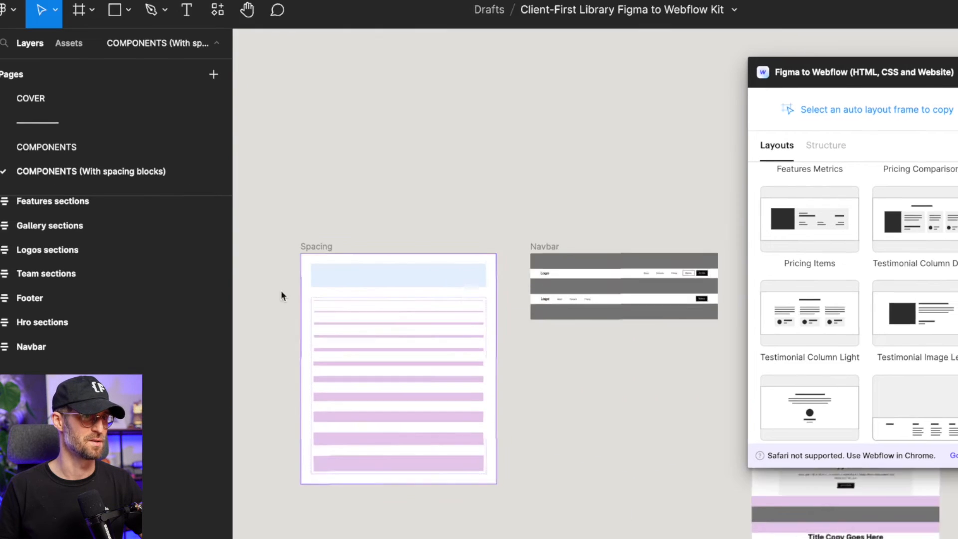
pyautogui.scroll(3, 391, 339)
pyautogui.scroll(-3, 287, 264)
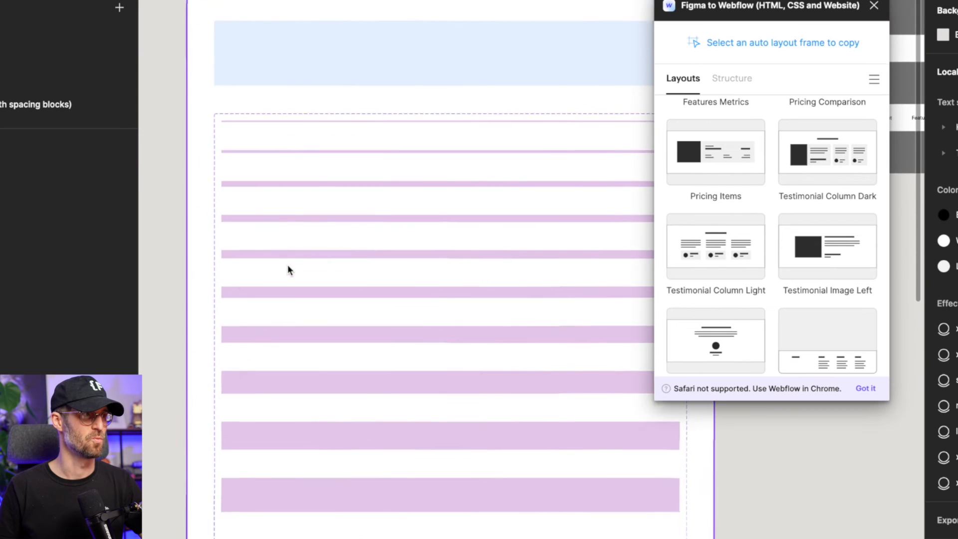
pyautogui.scroll(-3, 287, 264)
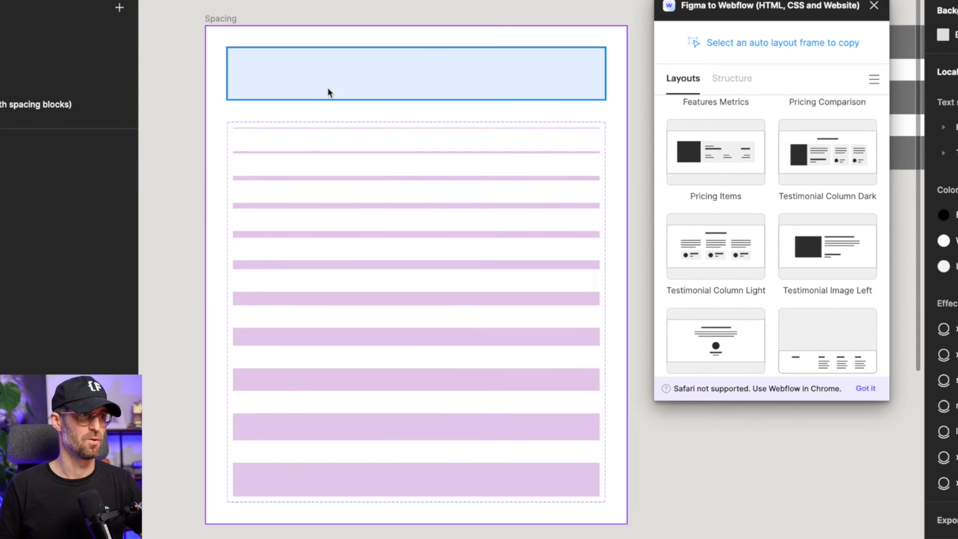
pyautogui.hscroll(2, 327, 87)
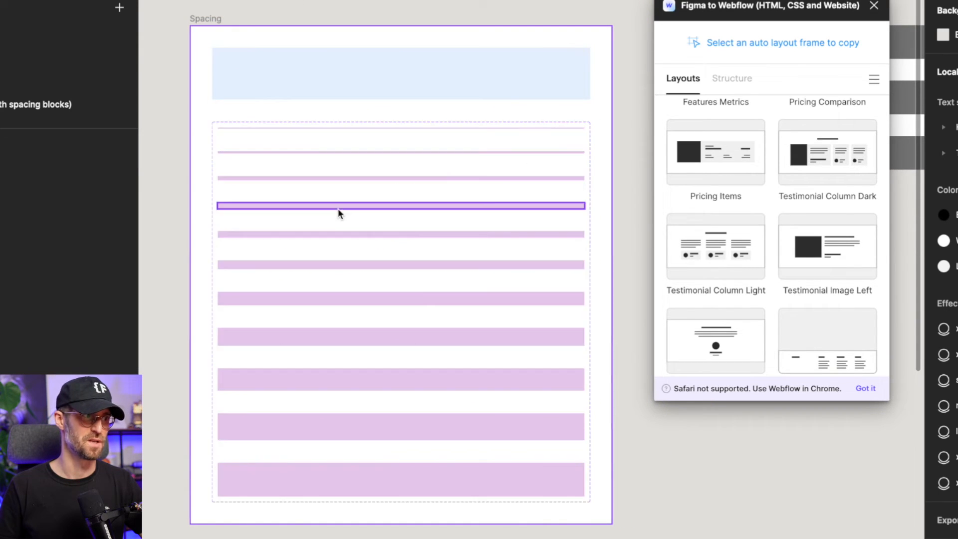
pyautogui.click(368, 234)
pyautogui.click(356, 265)
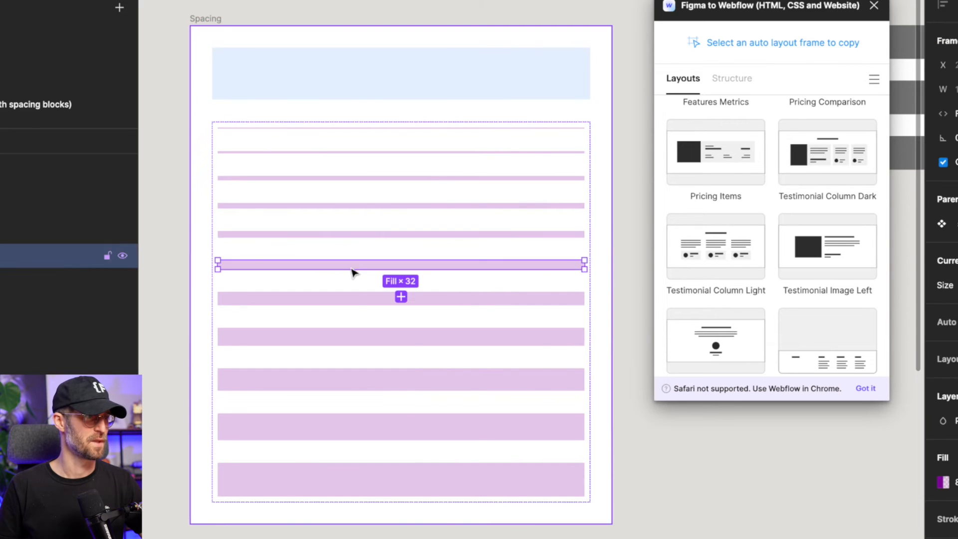
pyautogui.click(354, 301)
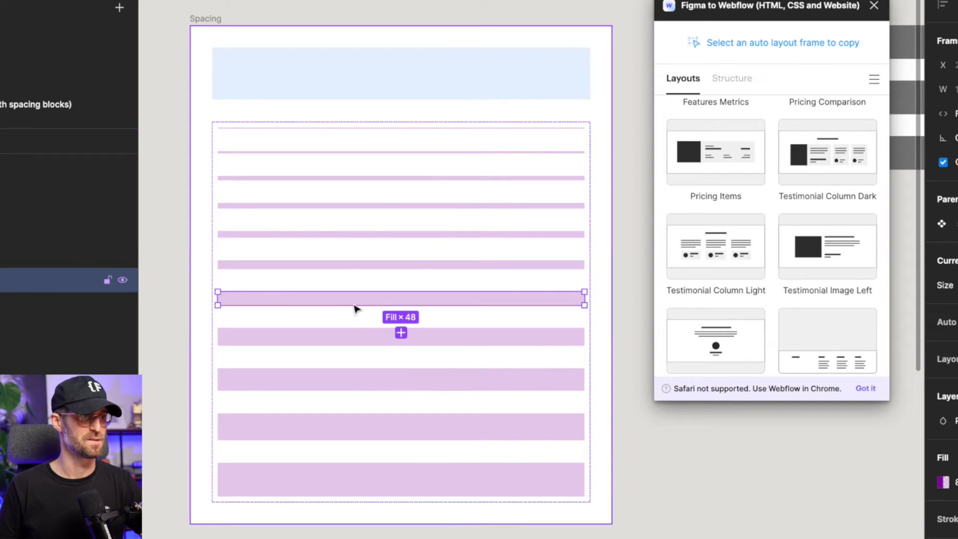
pyautogui.click(354, 344)
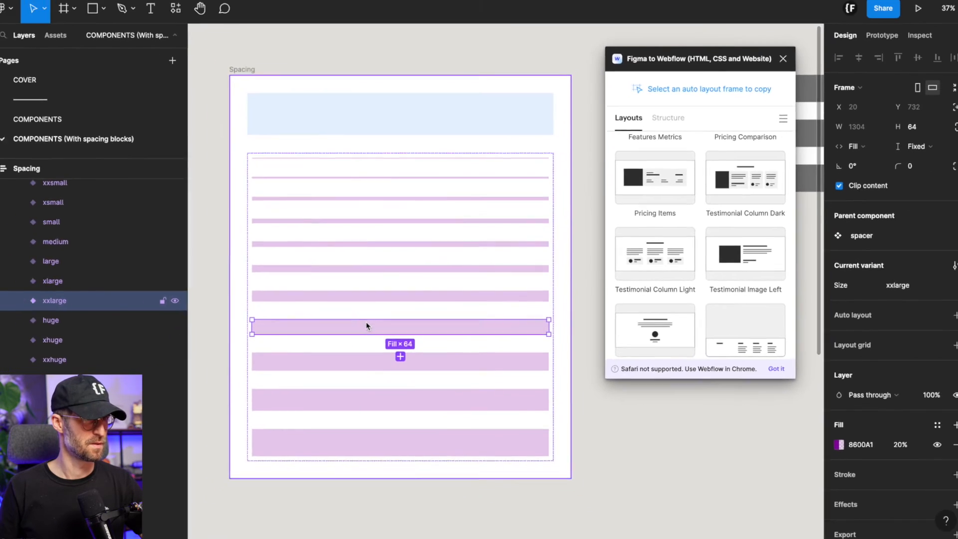
# Review how spacers are used across the hero, team, logos, gallery and features sections of the spacing blocks page
pyautogui.hscroll(4, 359, 331)
pyautogui.hscroll(10, 367, 323)
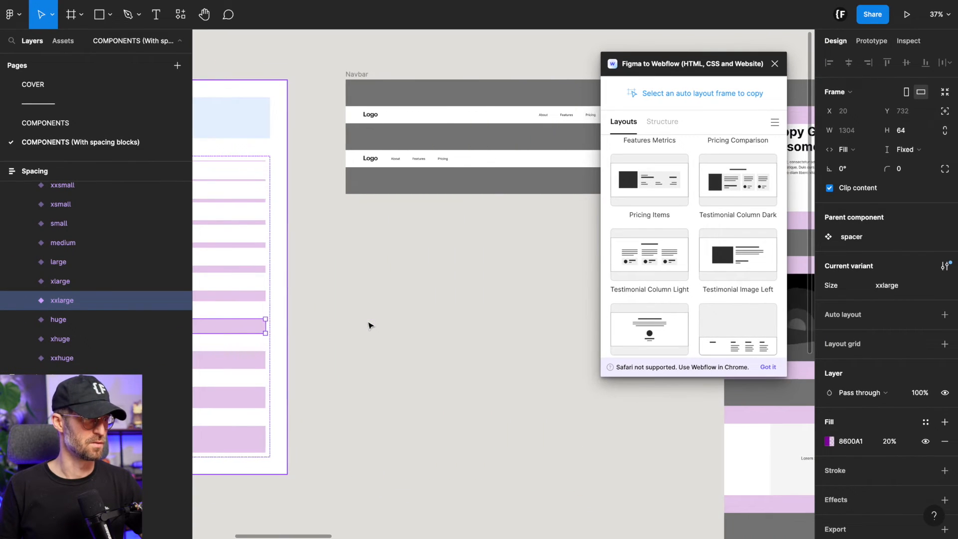
pyautogui.hscroll(5, 368, 324)
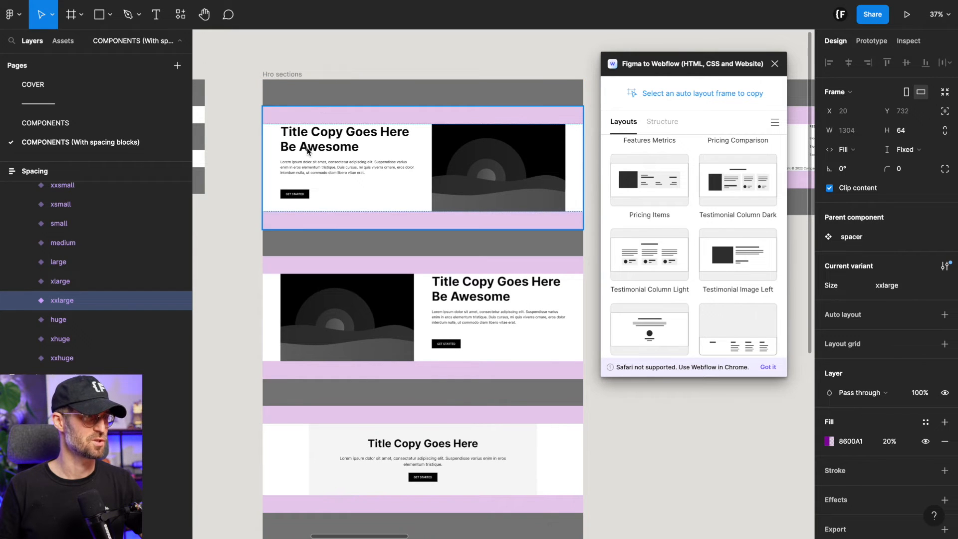
pyautogui.hscroll(15, 307, 150)
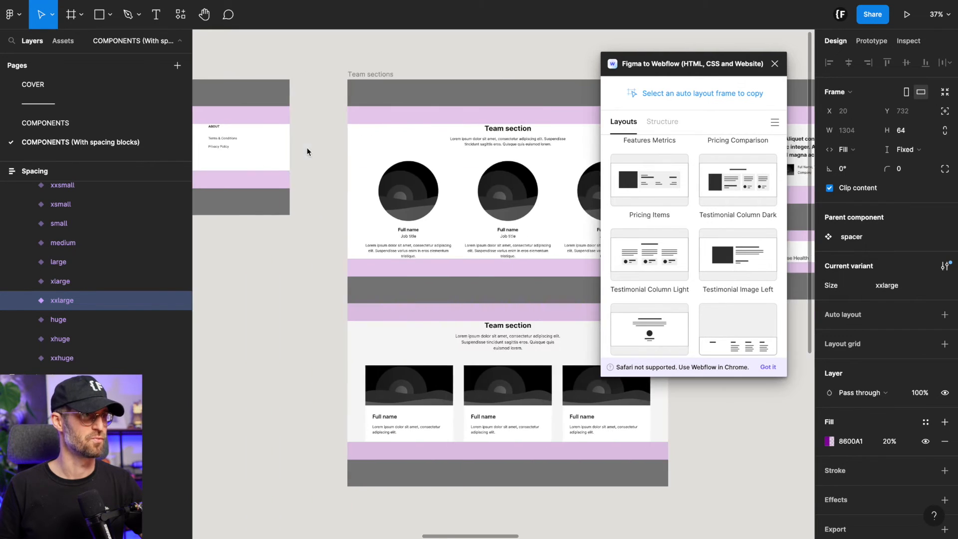
pyautogui.hscroll(1, 306, 151)
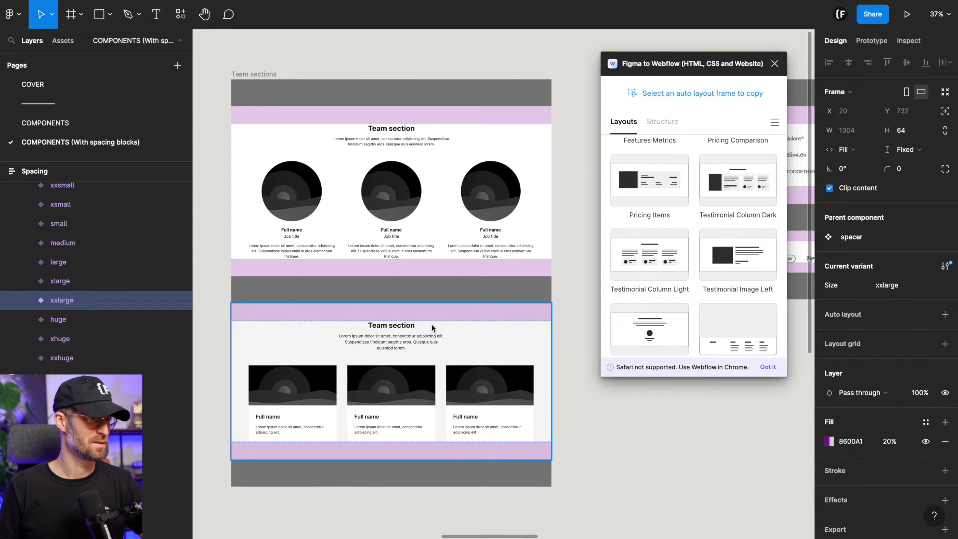
pyautogui.hscroll(20, 432, 308)
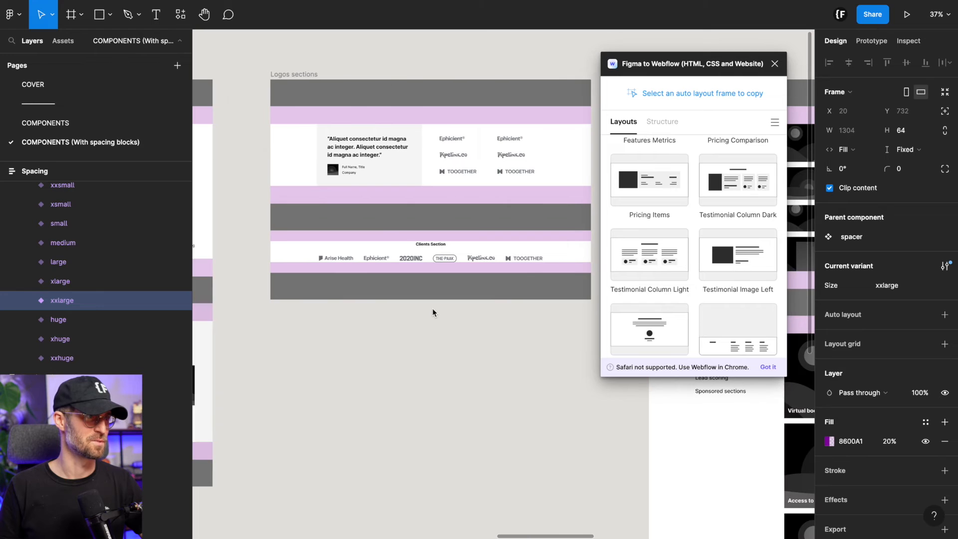
pyautogui.hscroll(10, 432, 312)
pyautogui.hscroll(-3, 432, 312)
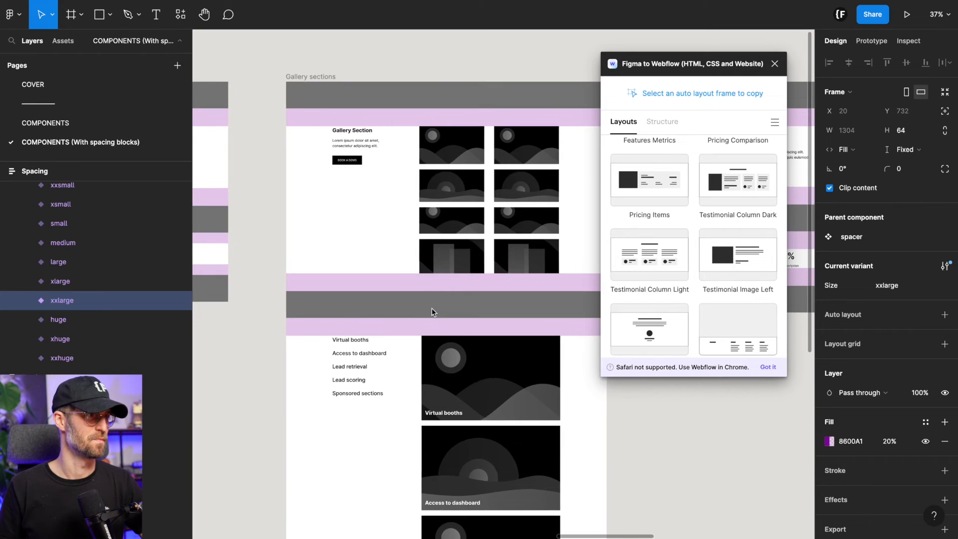
pyautogui.scroll(-3, 432, 312)
pyautogui.scroll(4, 432, 312)
pyautogui.hscroll(8, 432, 312)
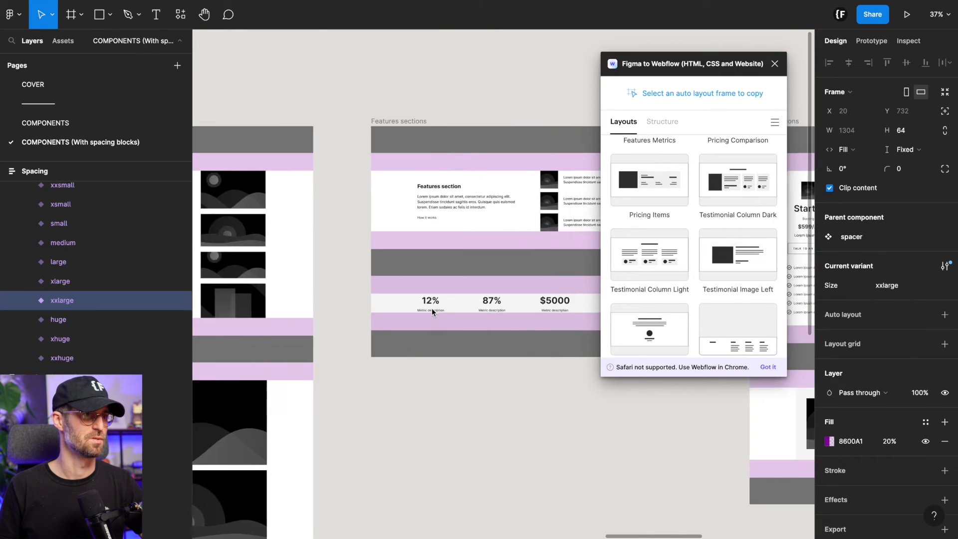
pyautogui.hscroll(-5, 432, 307)
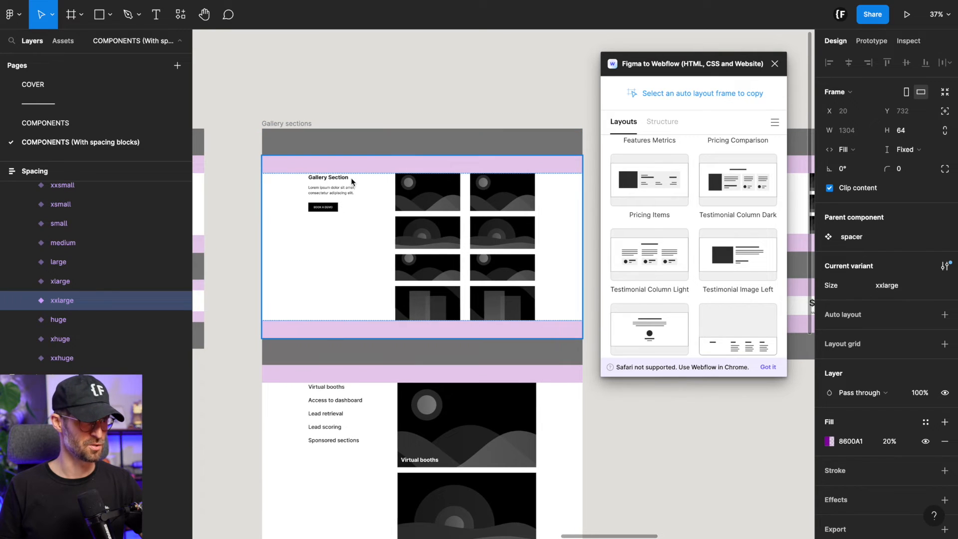
# Check the upper spacer of the first gallery section, and copy the section_gallery frame to Webflow with the plugin
pyautogui.click(365, 166)
pyautogui.scroll(3, 365, 166)
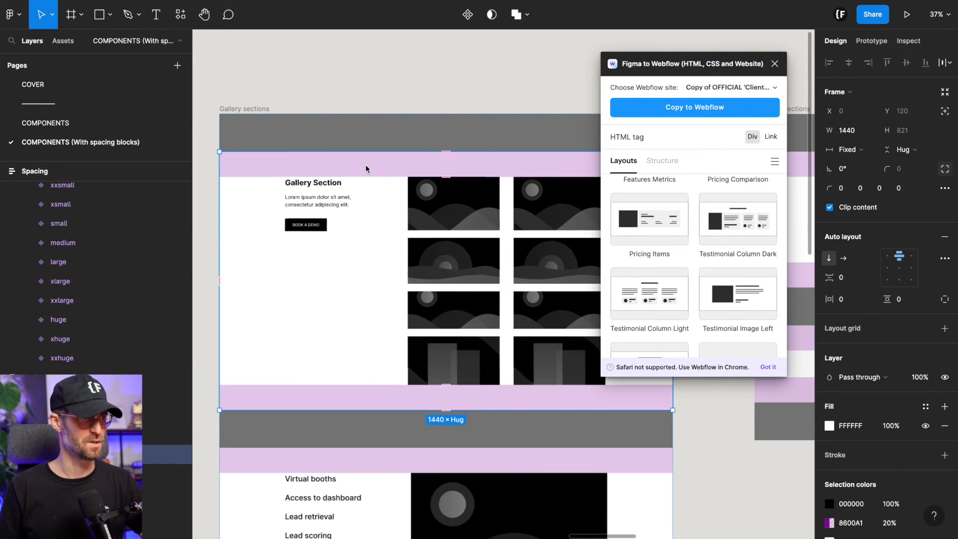
pyautogui.click(253, 172)
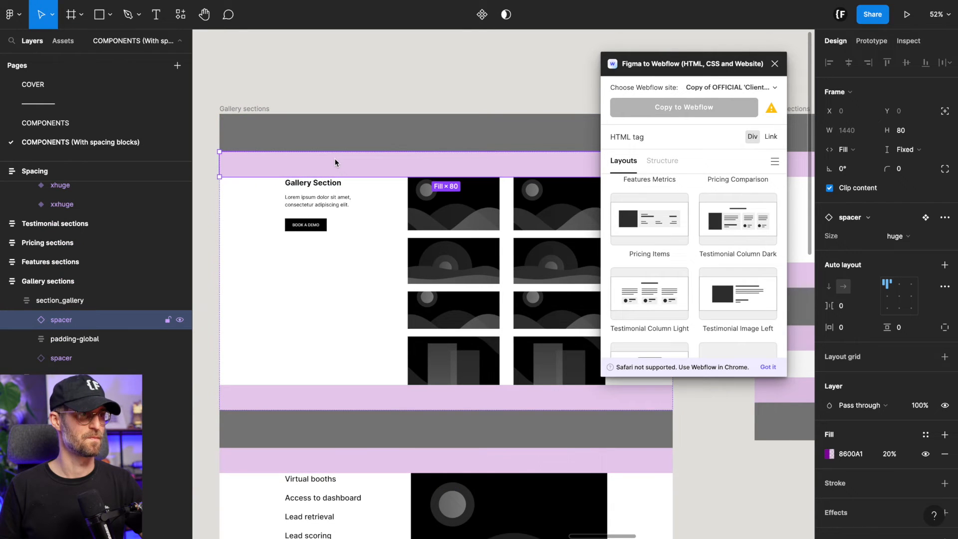
pyautogui.scroll(-1, 336, 163)
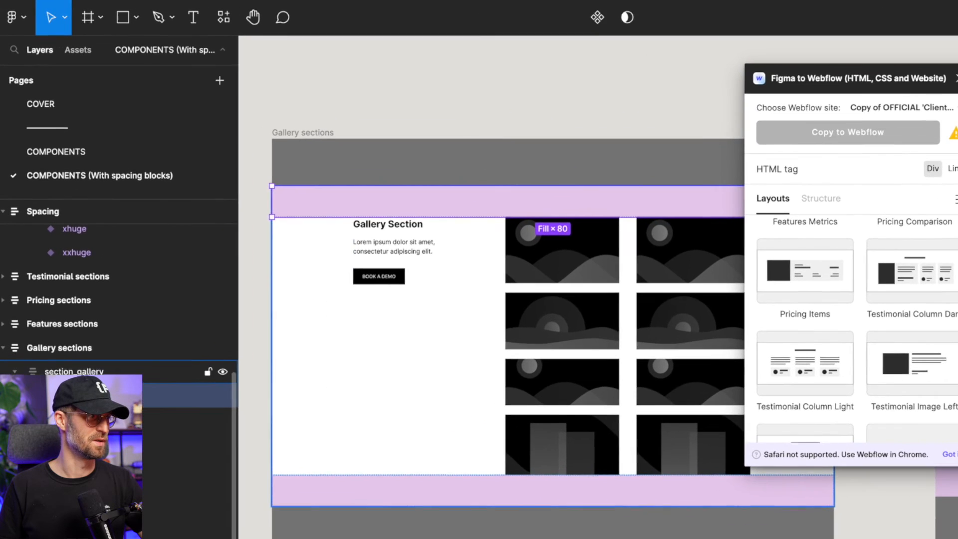
pyautogui.click(60, 301)
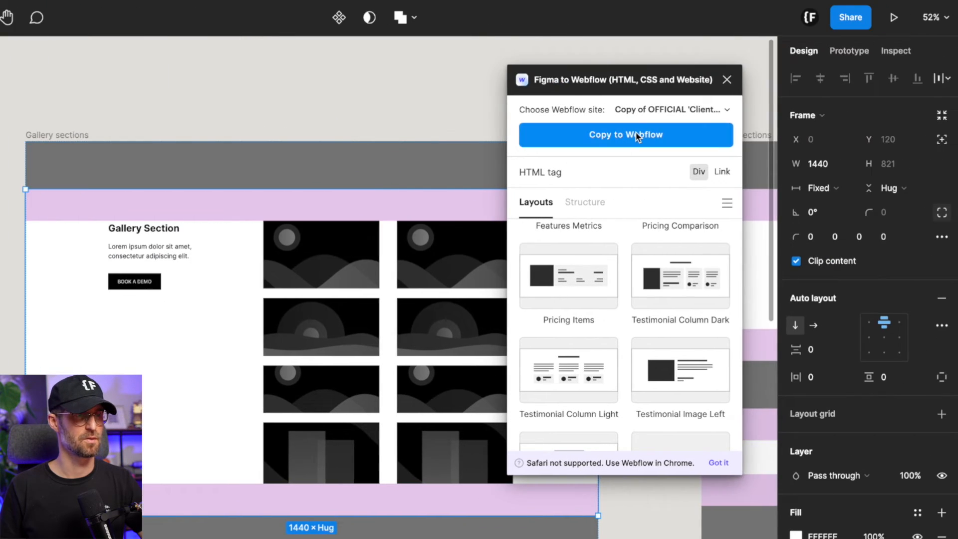
pyautogui.click(636, 137)
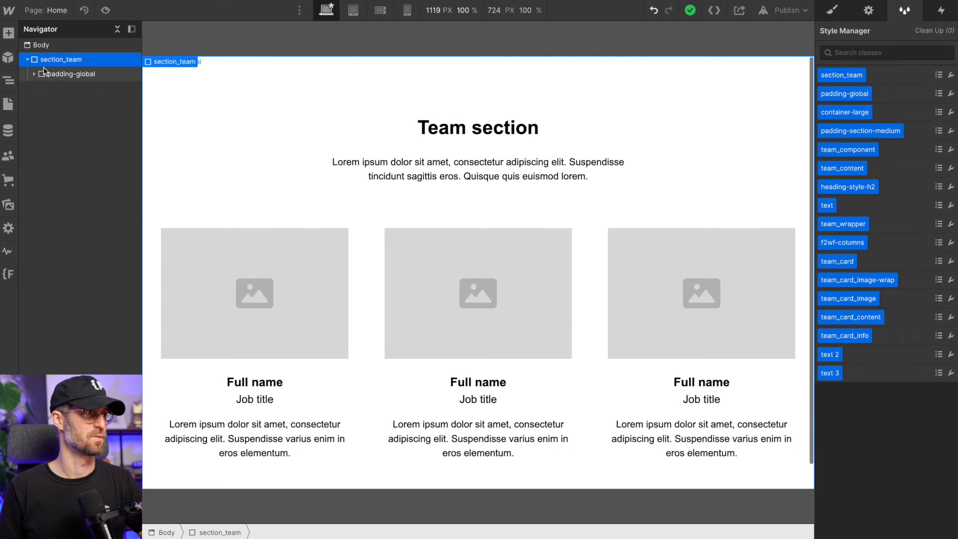
# Switch to the throwaway Webflow project, delete section_team, and remove all unused styles
pyautogui.press('Delete')
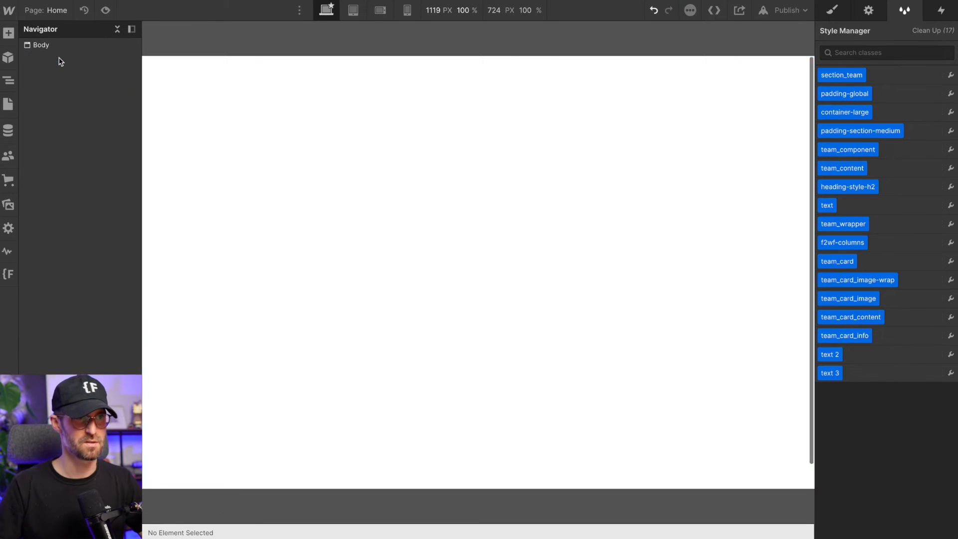
pyautogui.click(922, 32)
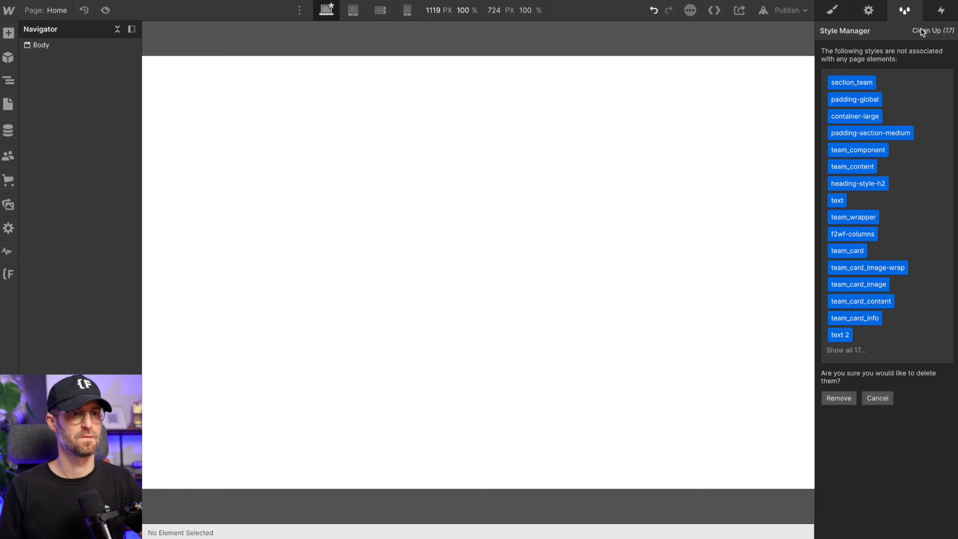
pyautogui.click(839, 398)
# Paste the gallery section into the body of the throwaway project and dismiss the paste notice
pyautogui.click(483, 158)
pyautogui.hotkey('ctrl', 'v')
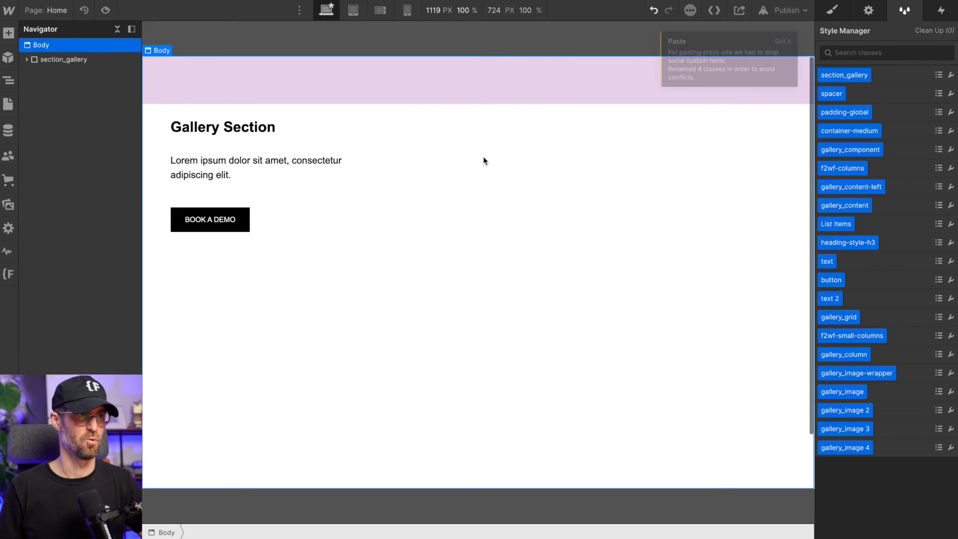
pyautogui.scroll(-3, 476, 199)
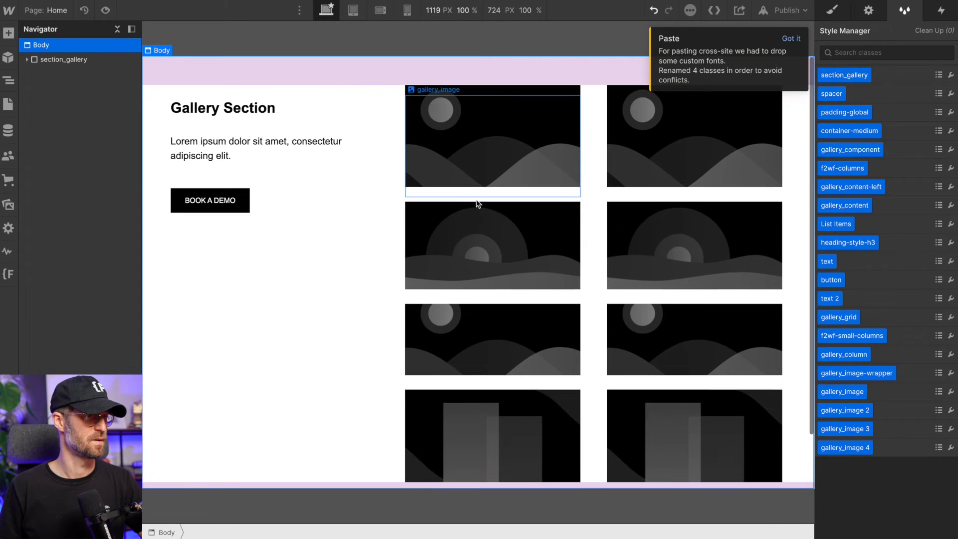
pyautogui.click(797, 40)
pyautogui.scroll(3, 348, 193)
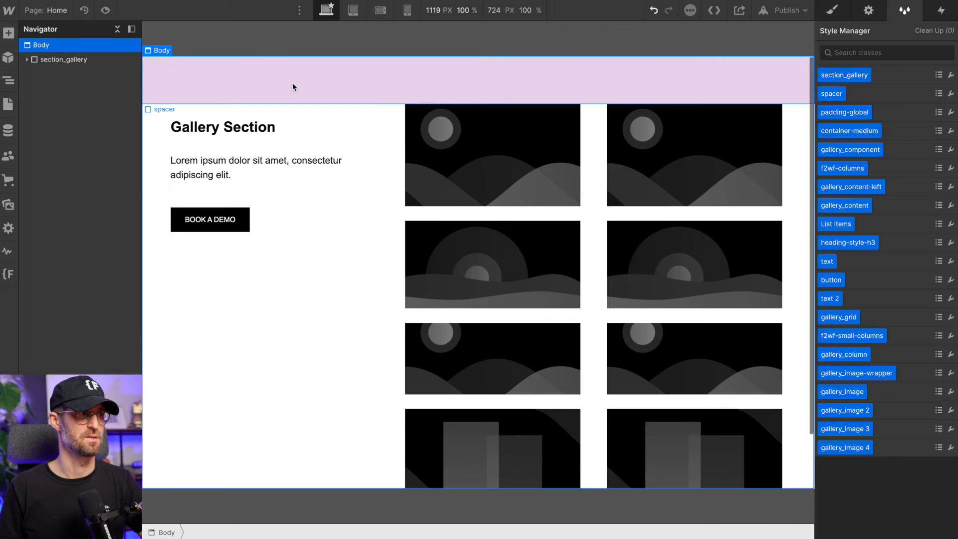
# Locate both spacer elements inside section_gallery and show the style settings of the upper one
pyautogui.click(292, 86)
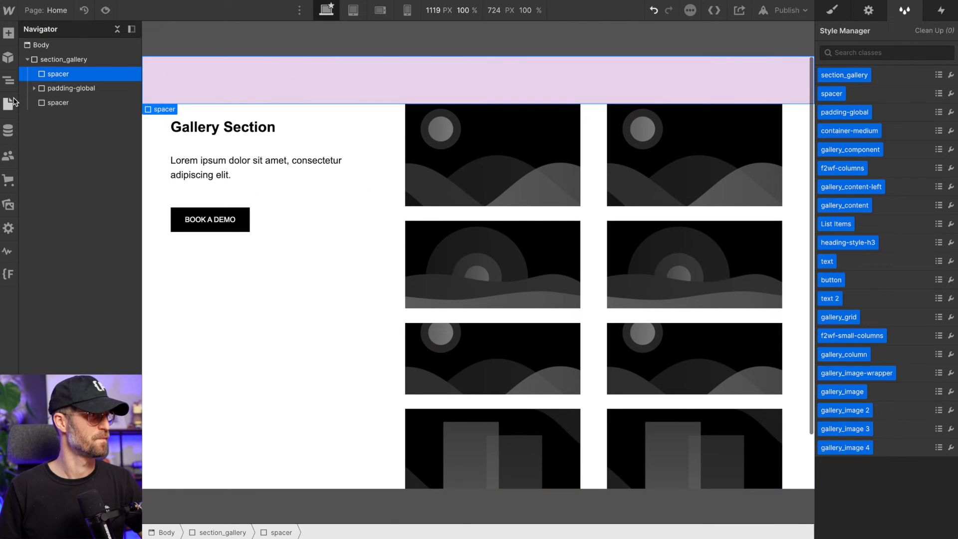
pyautogui.click(55, 102)
pyautogui.click(58, 74)
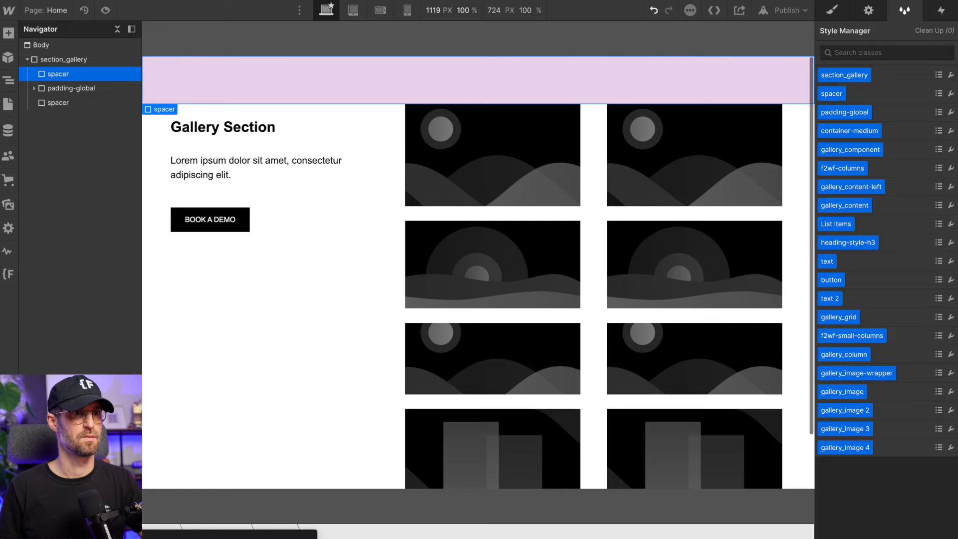
pyautogui.click(828, 17)
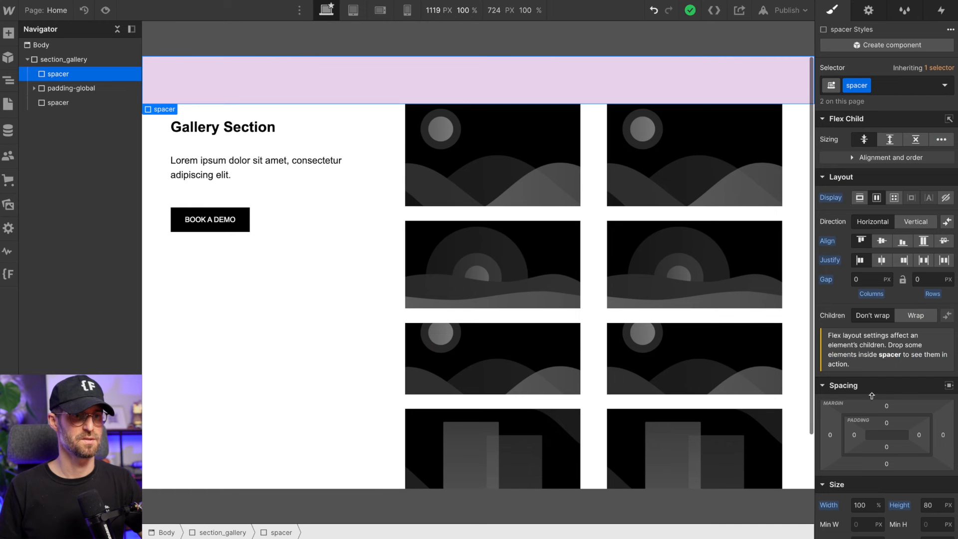
# Copy section_gallery from the throwaway project, switch to the main project, paste it into main-wrapper, and dismiss the paste notice
pyautogui.scroll(-3, 871, 396)
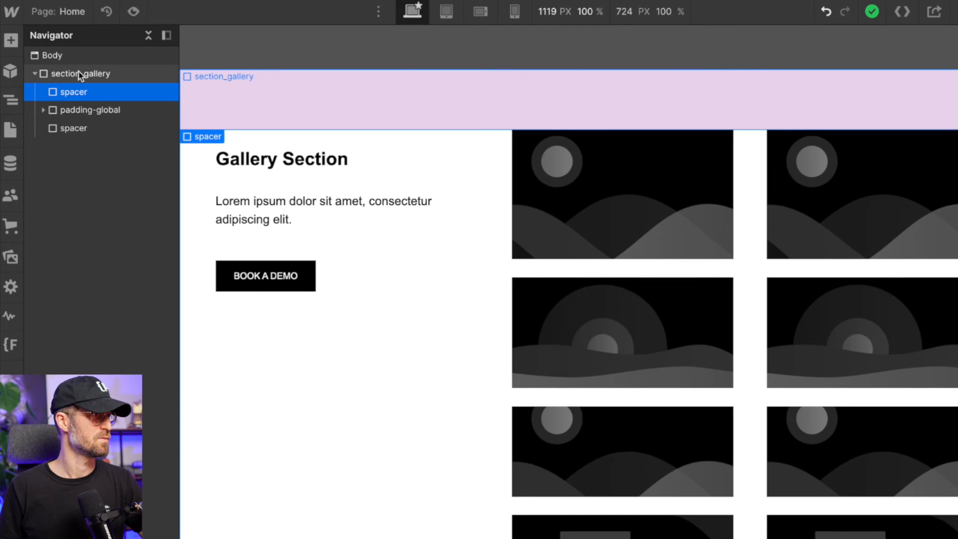
pyautogui.click(80, 76)
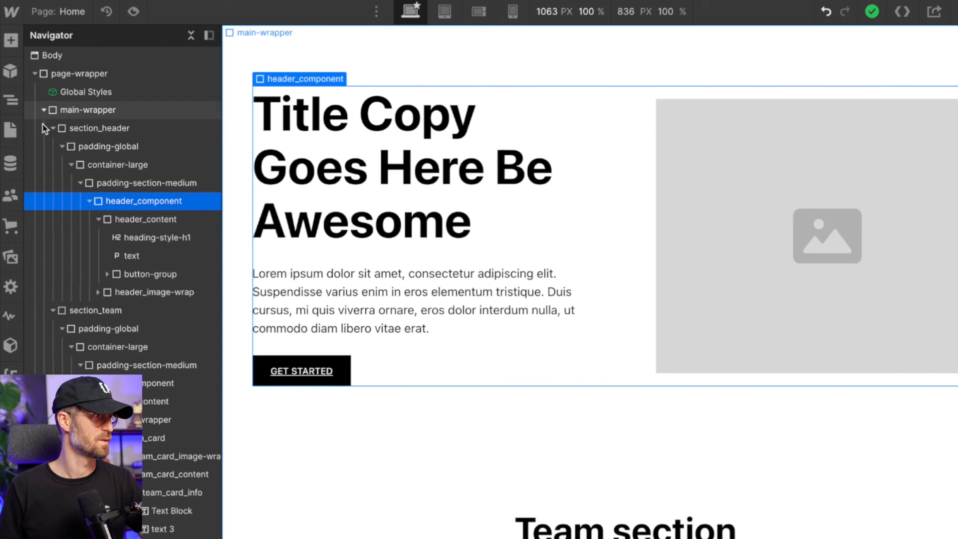
pyautogui.click(45, 128)
pyautogui.click(52, 128)
pyautogui.click(52, 147)
pyautogui.click(92, 113)
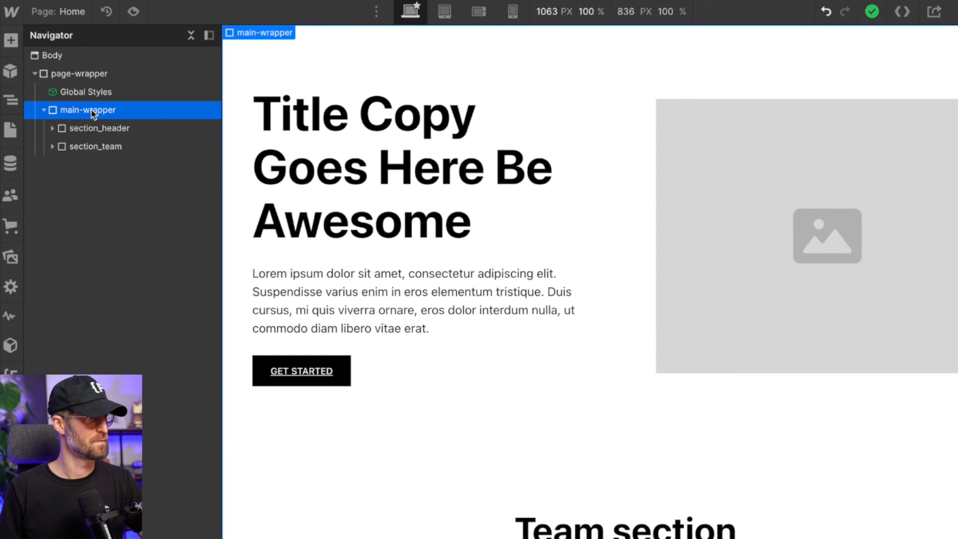
pyautogui.hotkey('ctrl', 'v')
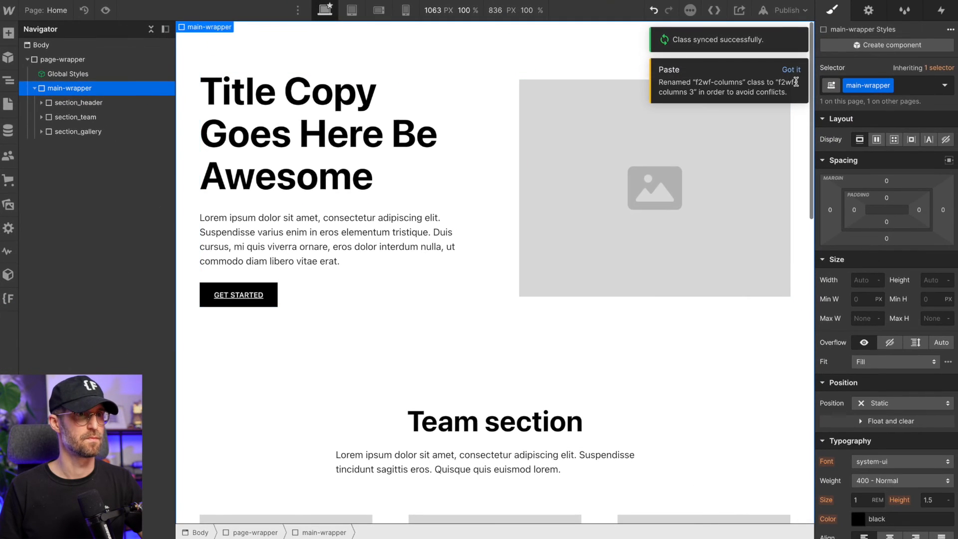
pyautogui.click(792, 71)
# Inspect the pasted gallery section on the page and both spacers surrounding its content
pyautogui.scroll(-15, 537, 260)
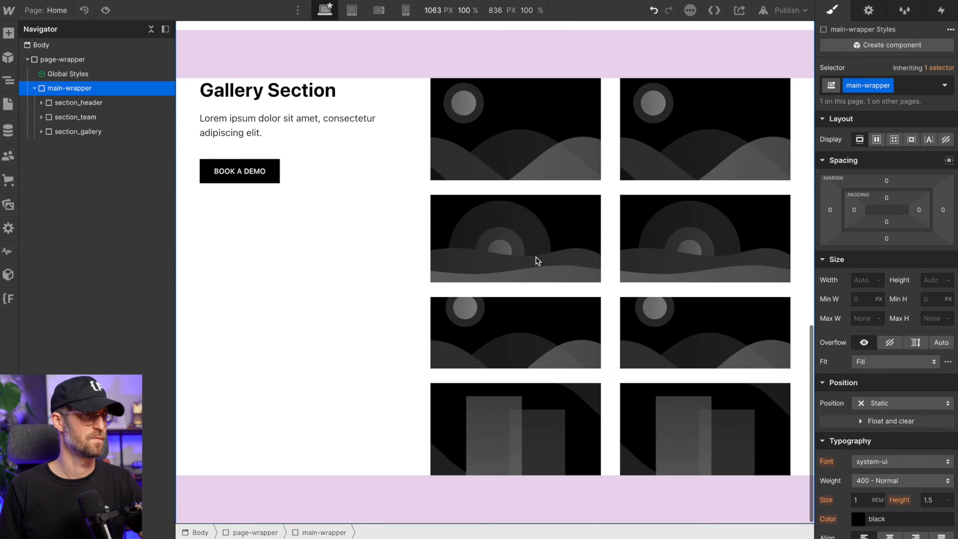
pyautogui.scroll(3, 536, 261)
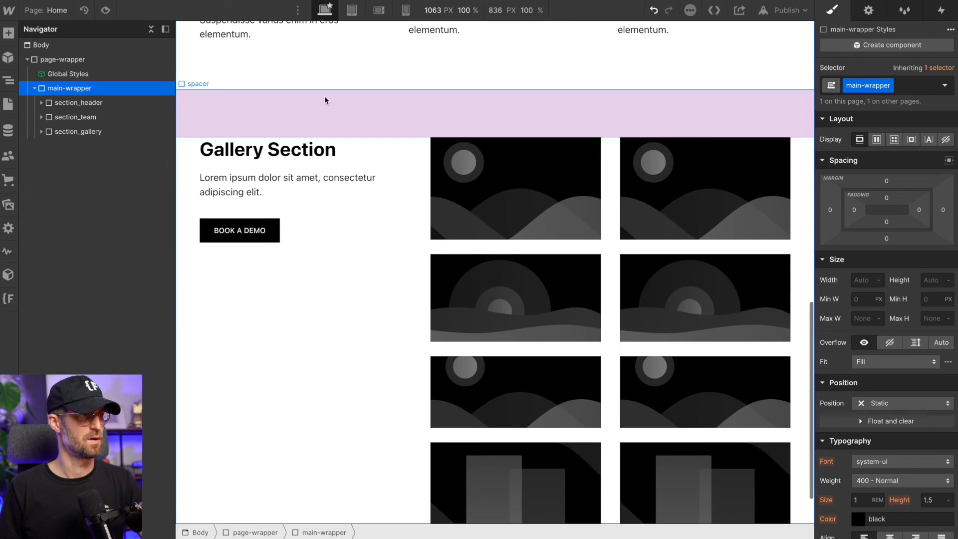
pyautogui.click(325, 96)
pyautogui.scroll(-3, 524, 207)
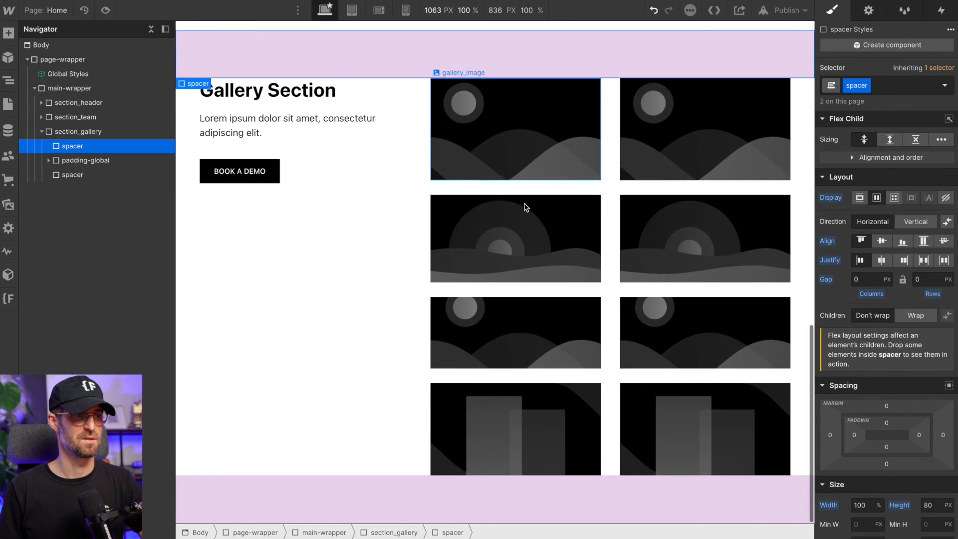
pyautogui.click(571, 496)
pyautogui.click(421, 70)
pyautogui.scroll(2, 486, 231)
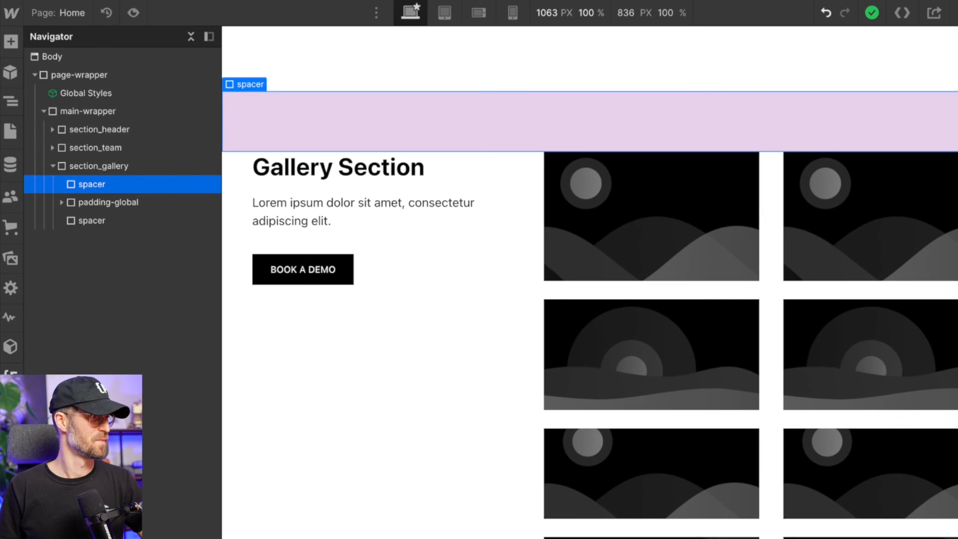
# View the PX to REM Migrator among Finsweet's Client-first tools, and close it without starting a migration
pyautogui.click(10, 377)
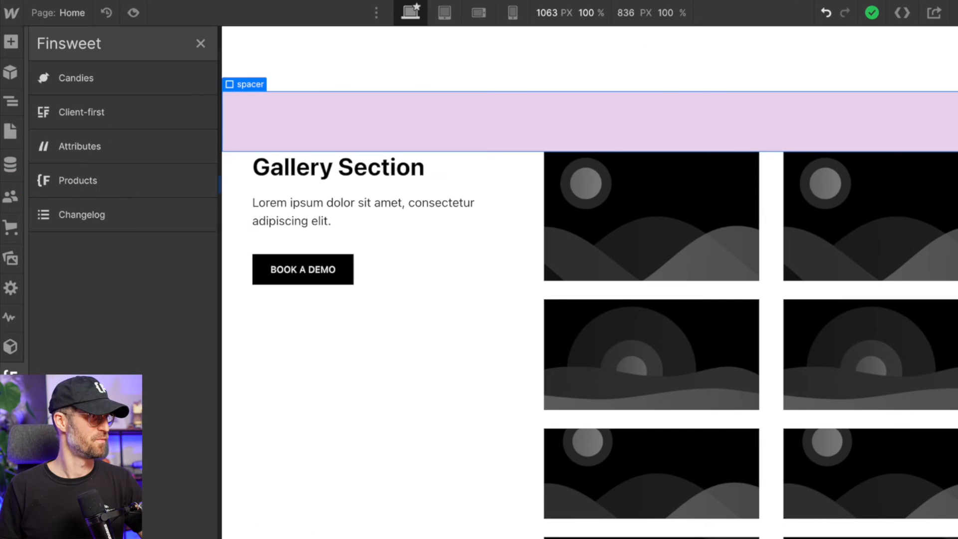
pyautogui.click(126, 119)
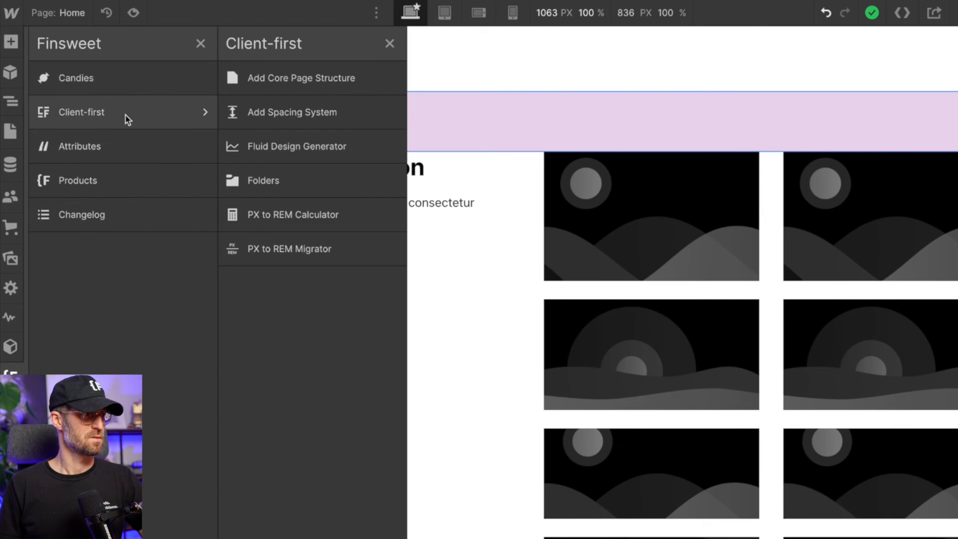
pyautogui.click(323, 257)
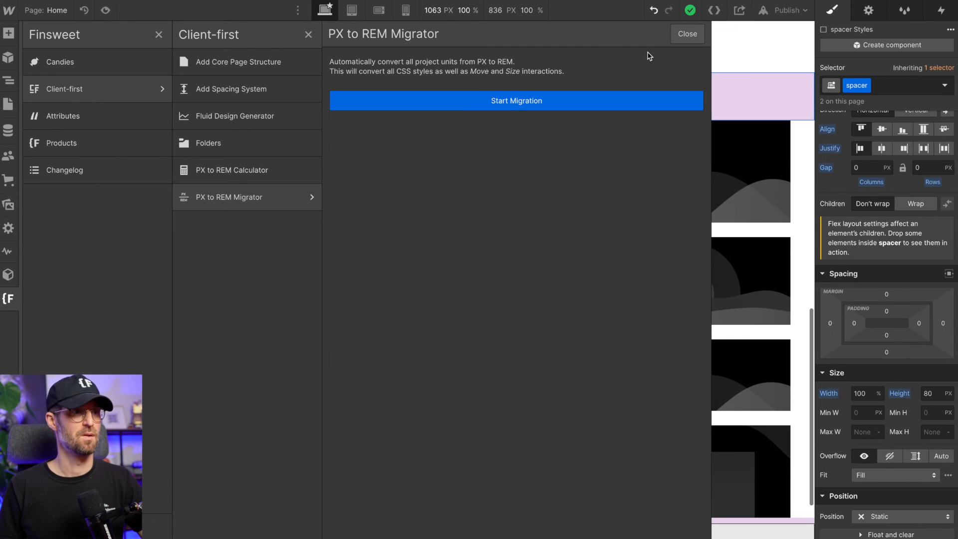
pyautogui.click(688, 34)
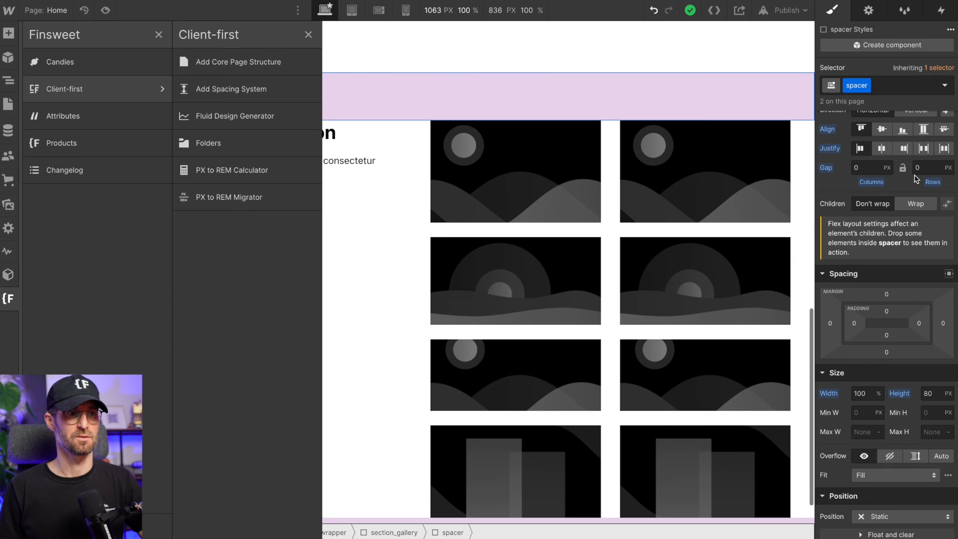
# Set the height of the gallery section's spacer class to 5 rem
pyautogui.click(665, 106)
pyautogui.click(935, 394)
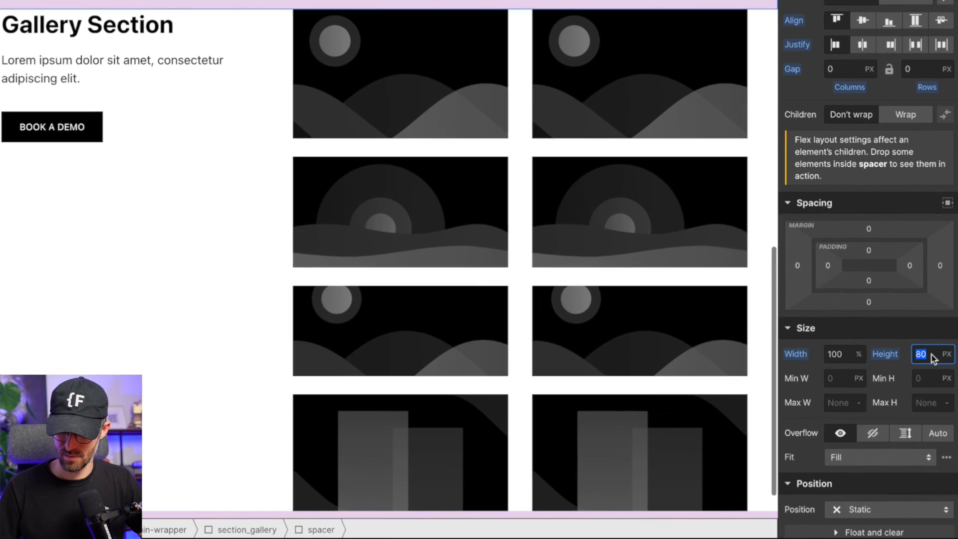
pyautogui.press('Right')
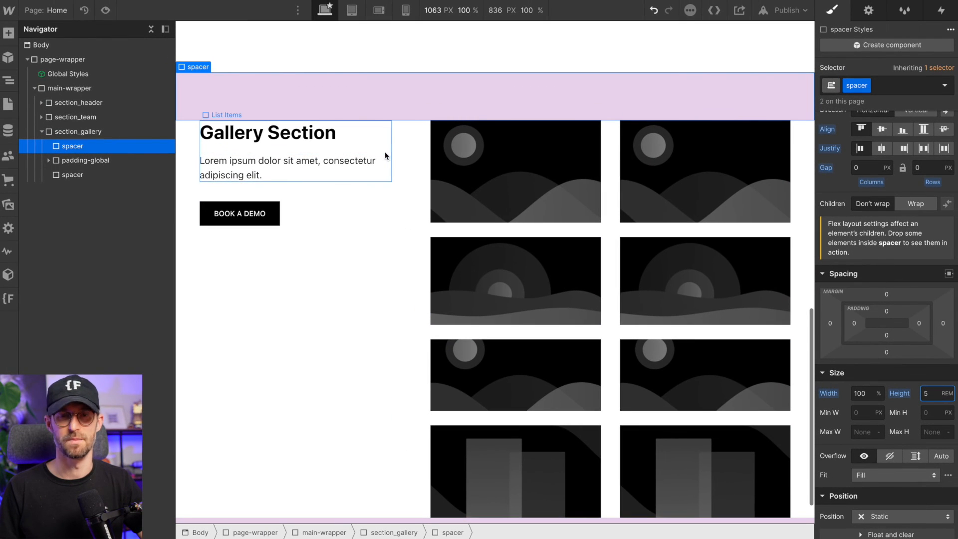
# Check the size settings of the first gallery image and the upper spacer, and collapse padding-global inside section_gallery
pyautogui.click(491, 172)
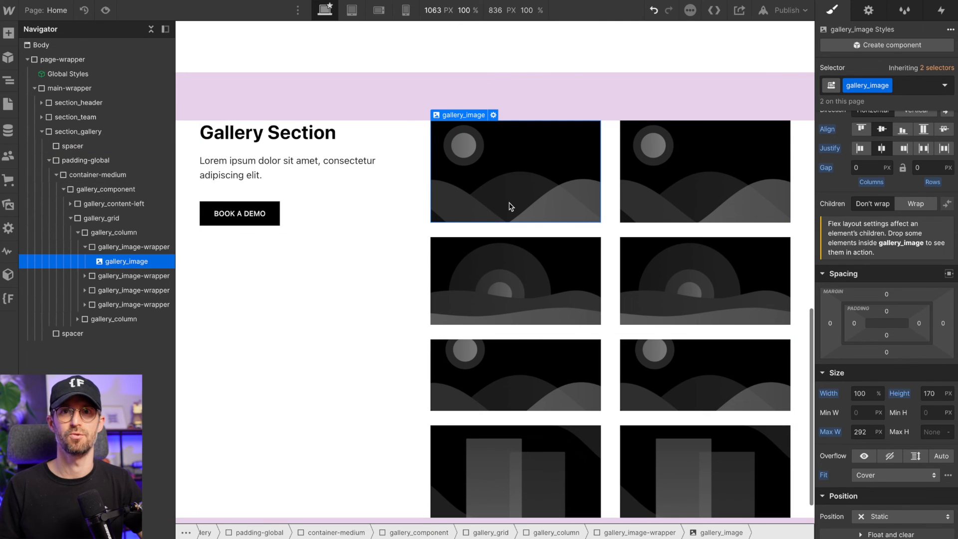
pyautogui.click(363, 93)
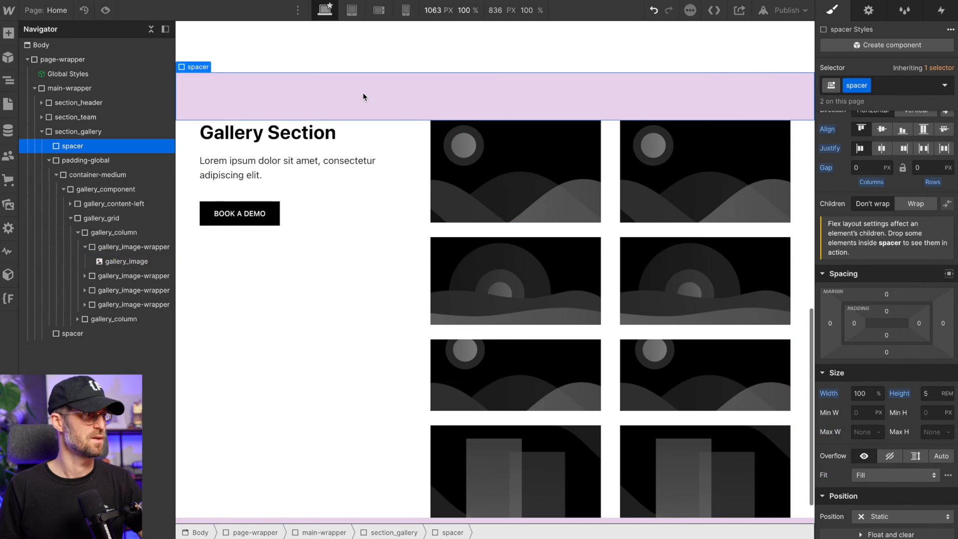
pyautogui.scroll(1, 363, 93)
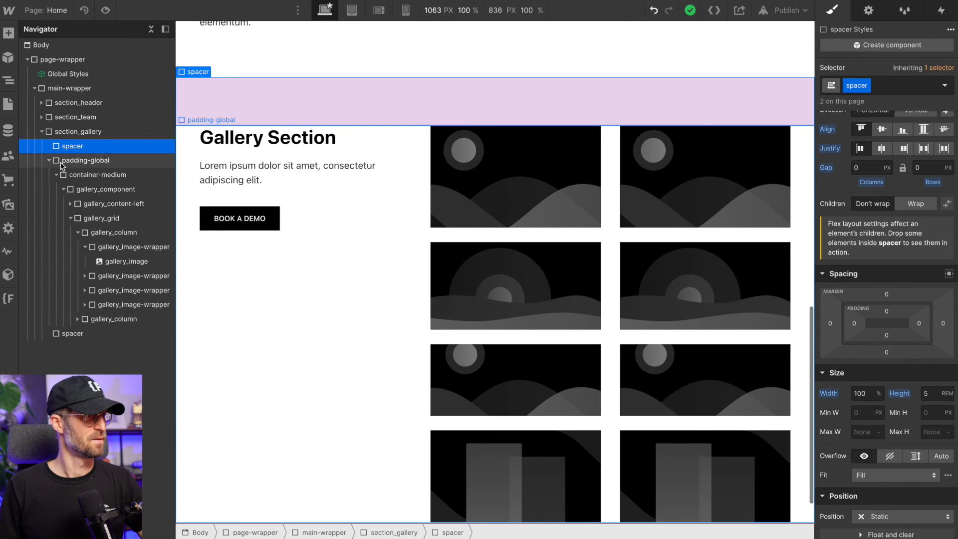
pyautogui.click(48, 160)
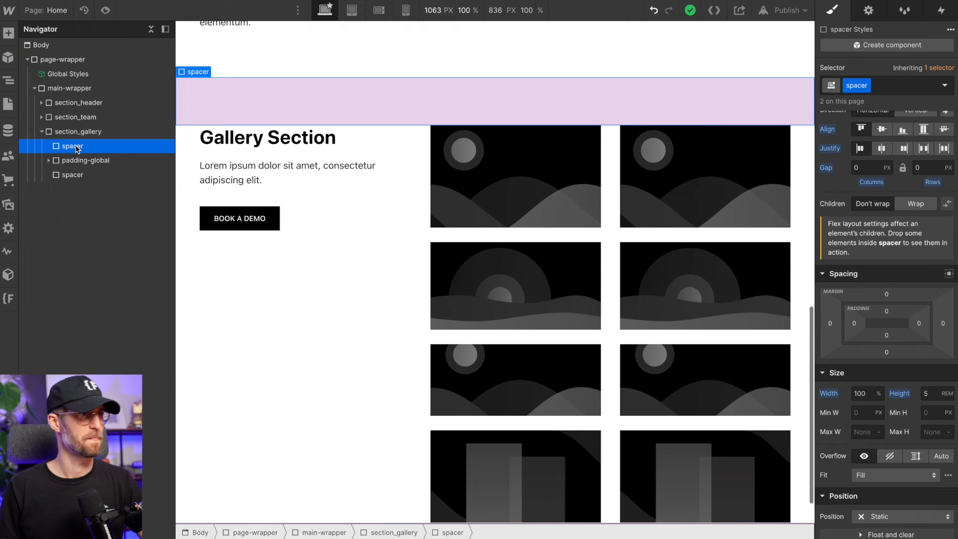